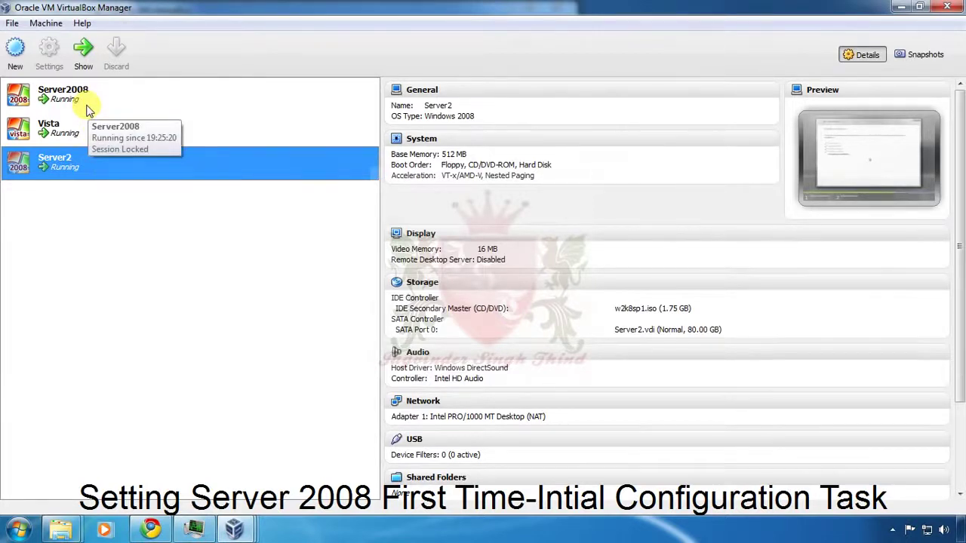
# Step: Open the running Server2008 VM's console window from the VirtualBox Manager list
pyautogui.doubleClick(89, 102)
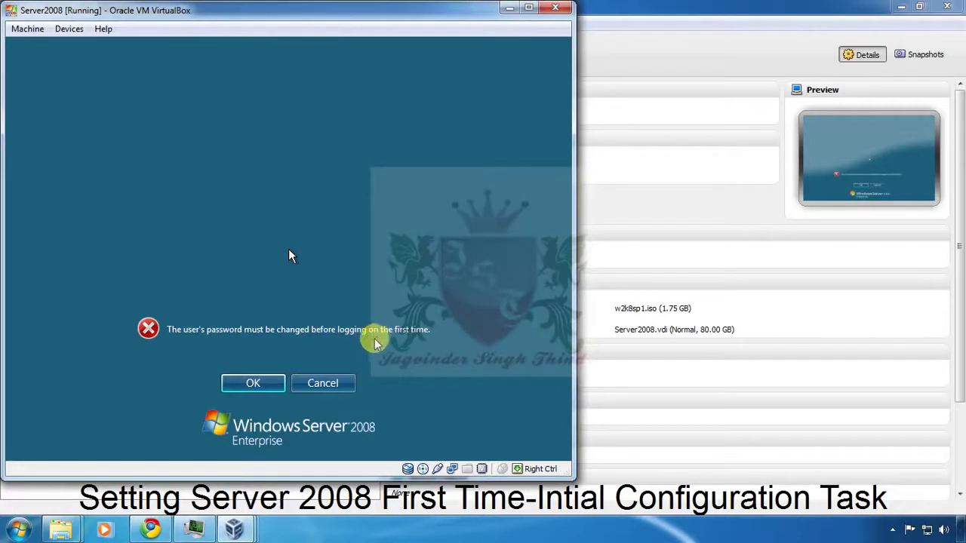
# Step: Capture the mouse in the guest and acknowledge the password-must-change notice
pyautogui.click(251, 384)
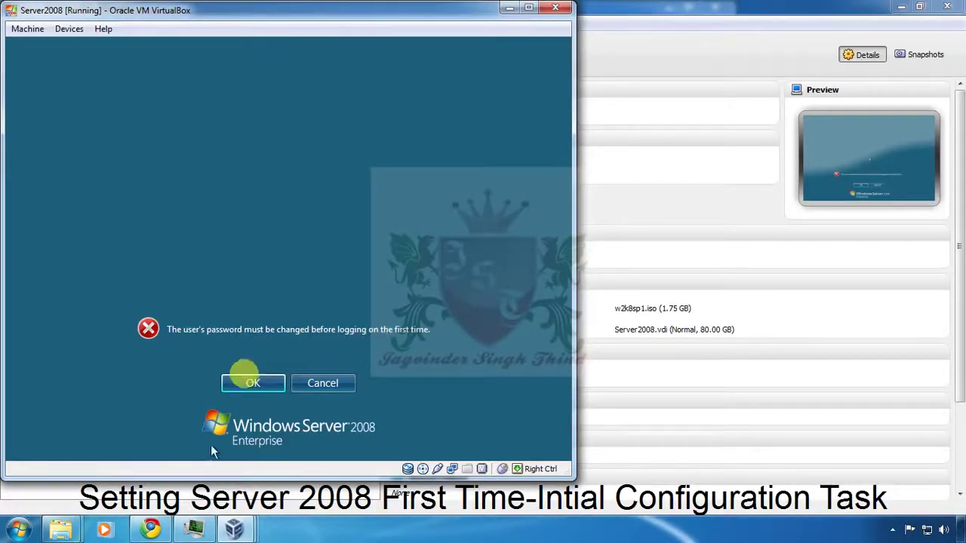
pyautogui.click(253, 385)
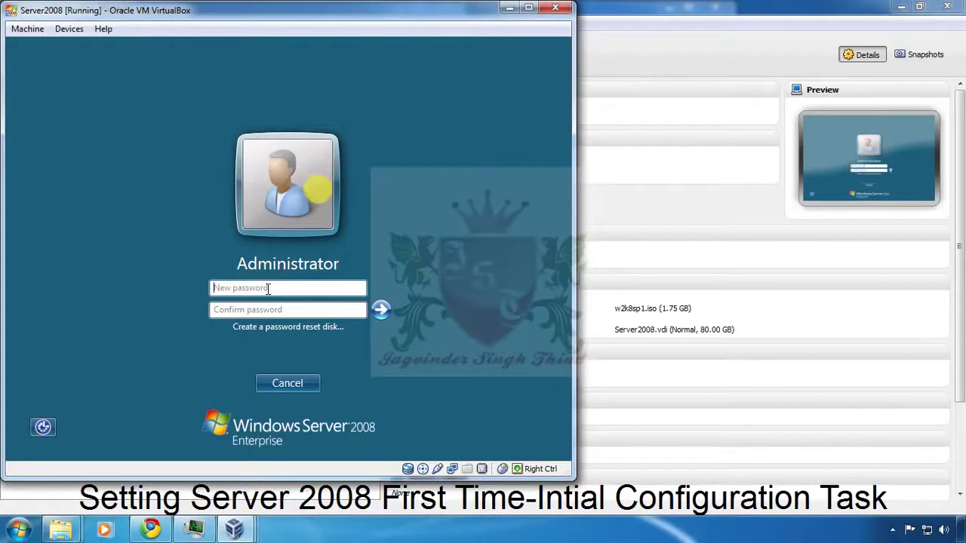
# Step: Enter and confirm a new Administrator password, then acknowledge the password-changed message
pyautogui.write('PP@ssw0rd12')
pyautogui.press('Tab')
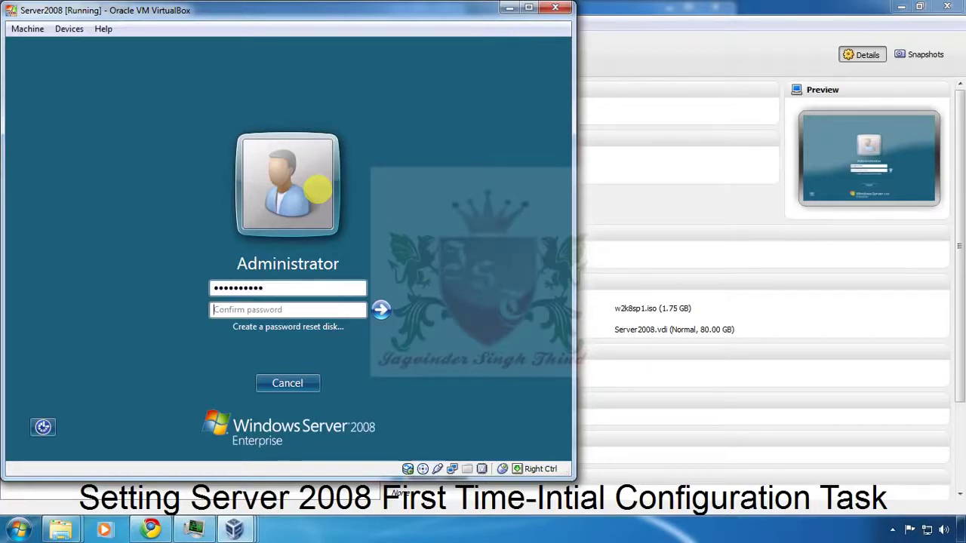
pyautogui.write('P@ssw0rd1')
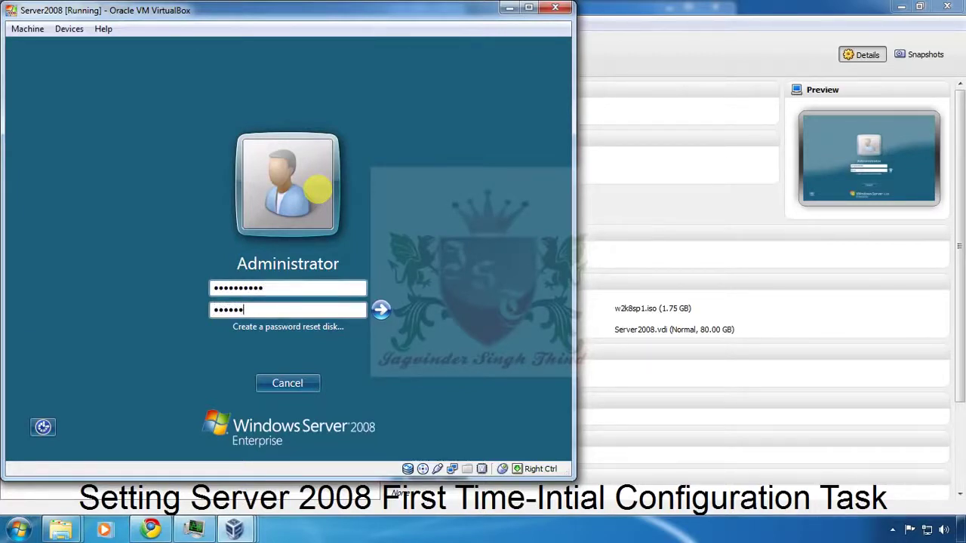
pyautogui.write('2')
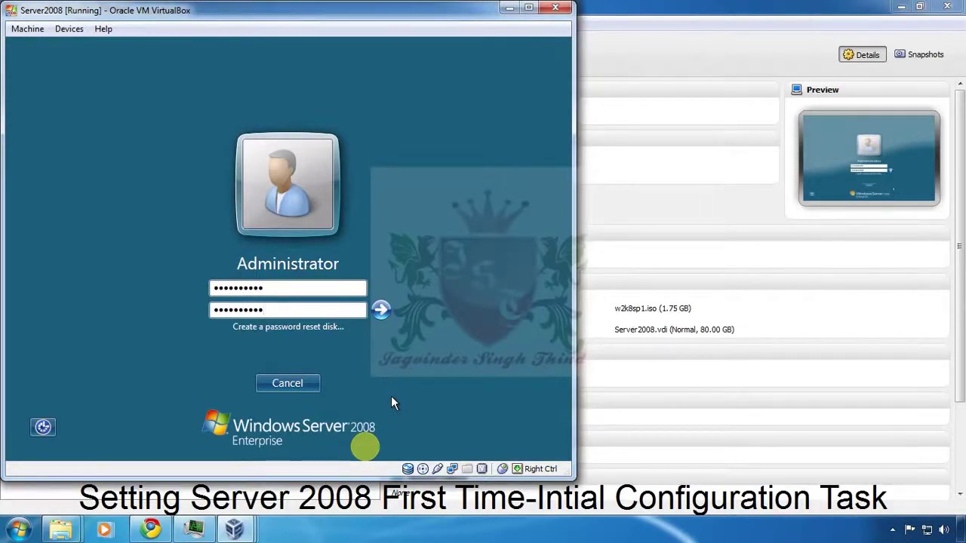
pyautogui.press('Return')
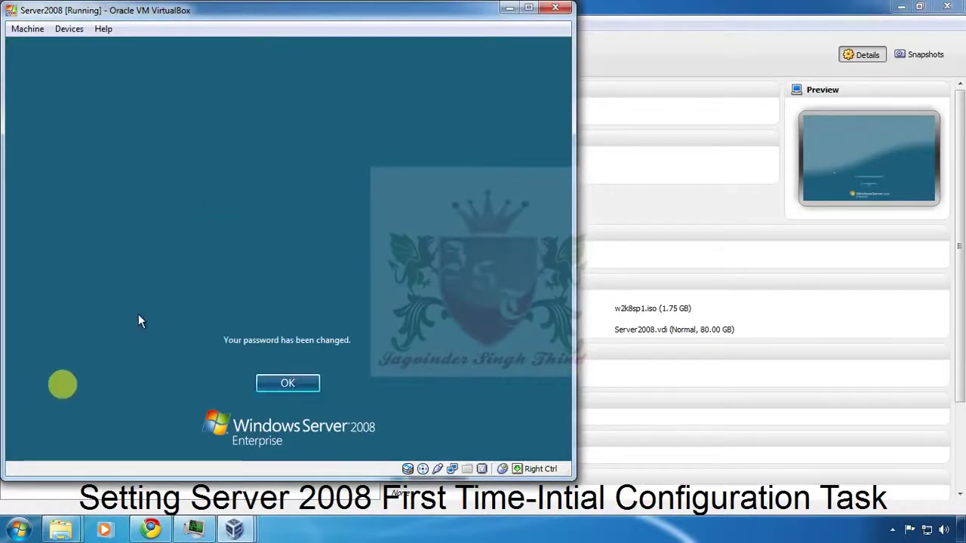
pyautogui.click(298, 385)
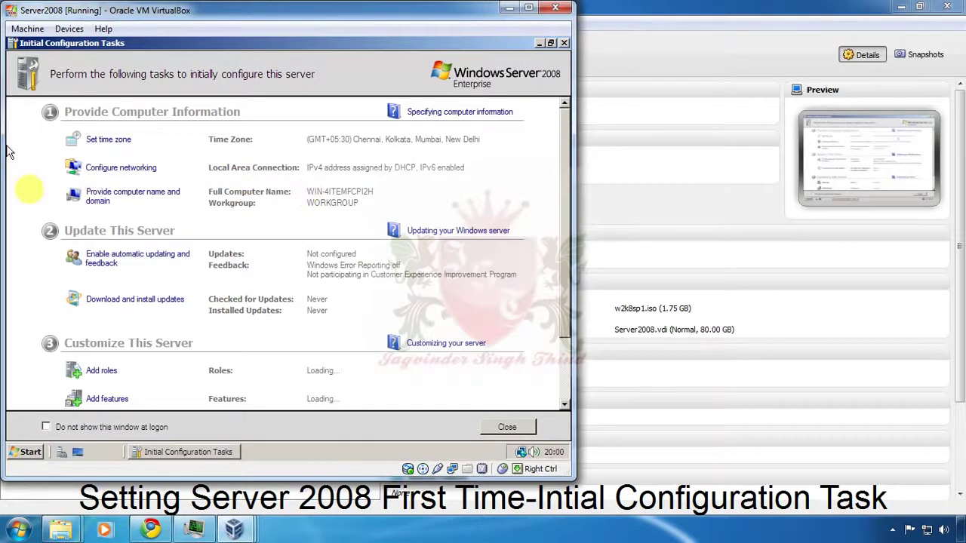
# Step: Open the Set time zone settings from Initial Configuration Tasks once the desktop loads
pyautogui.click(106, 139)
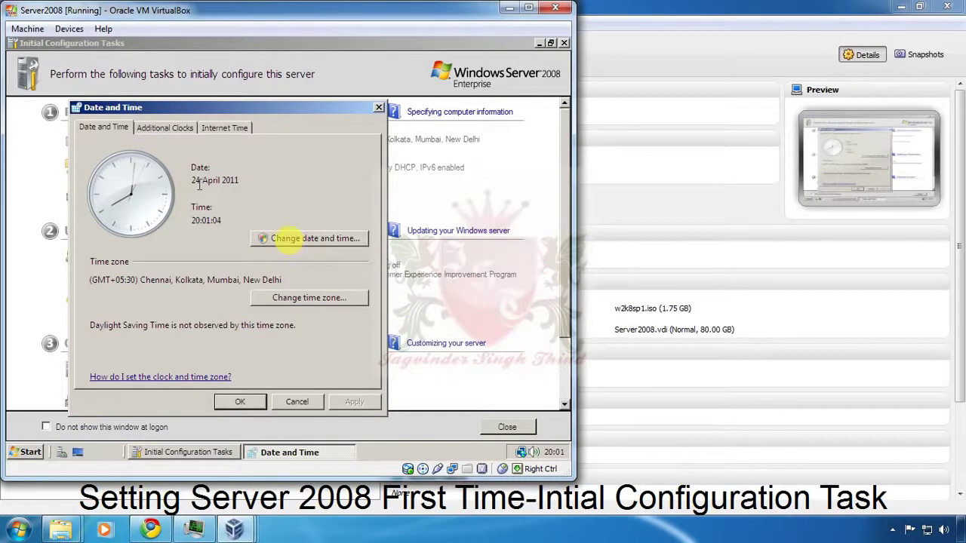
pyautogui.click(309, 298)
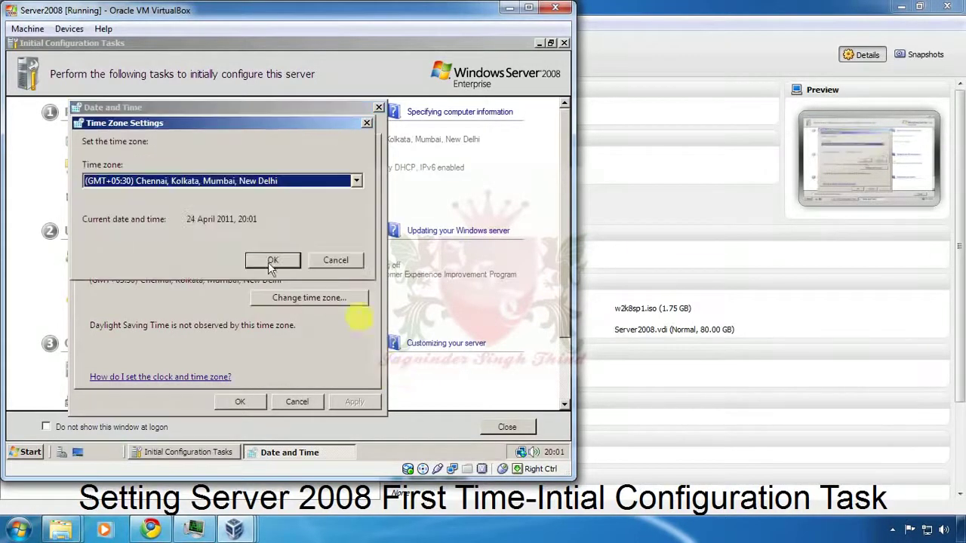
pyautogui.click(357, 181)
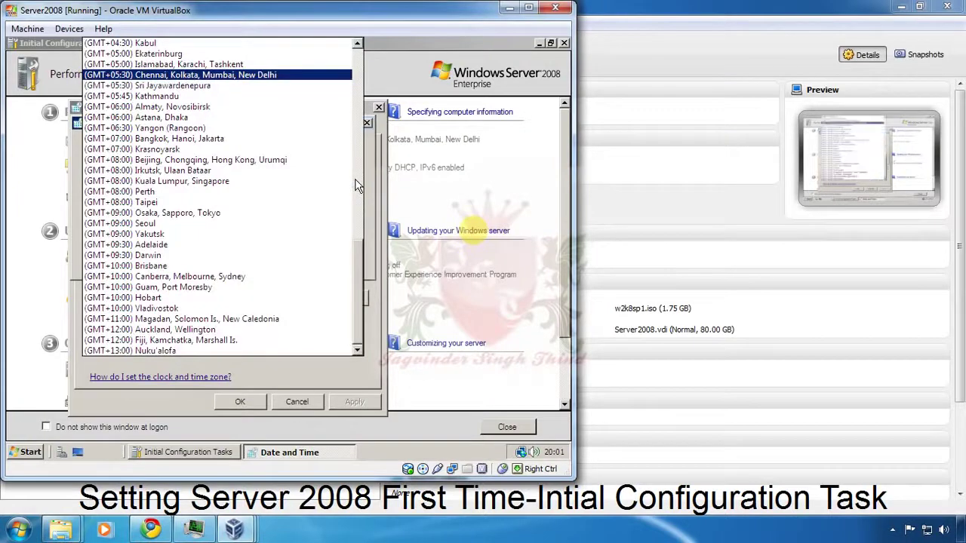
pyautogui.click(372, 164)
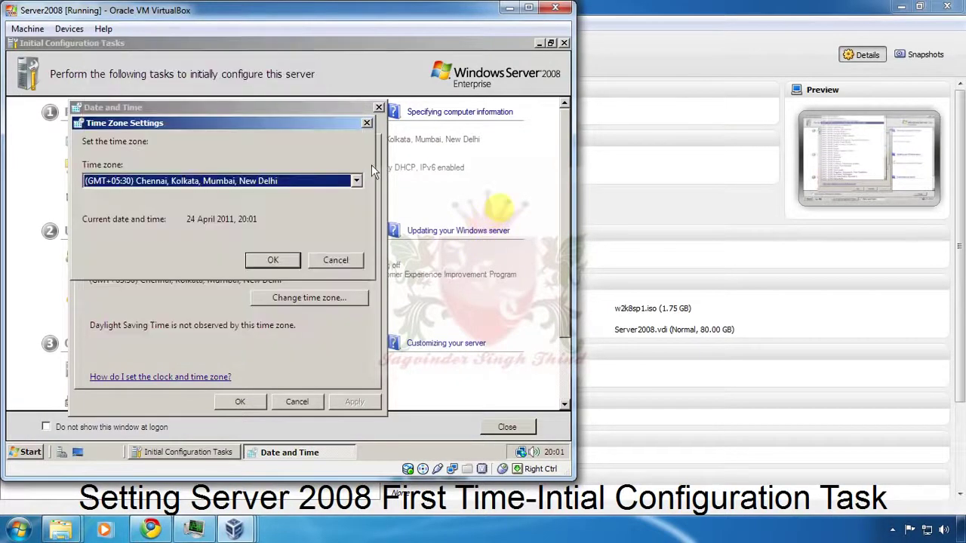
pyautogui.click(358, 257)
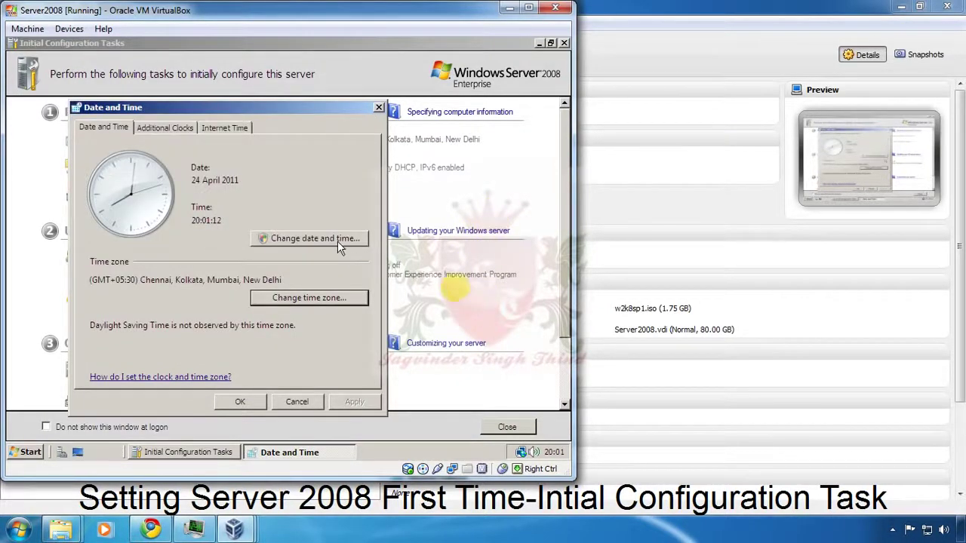
pyautogui.click(337, 241)
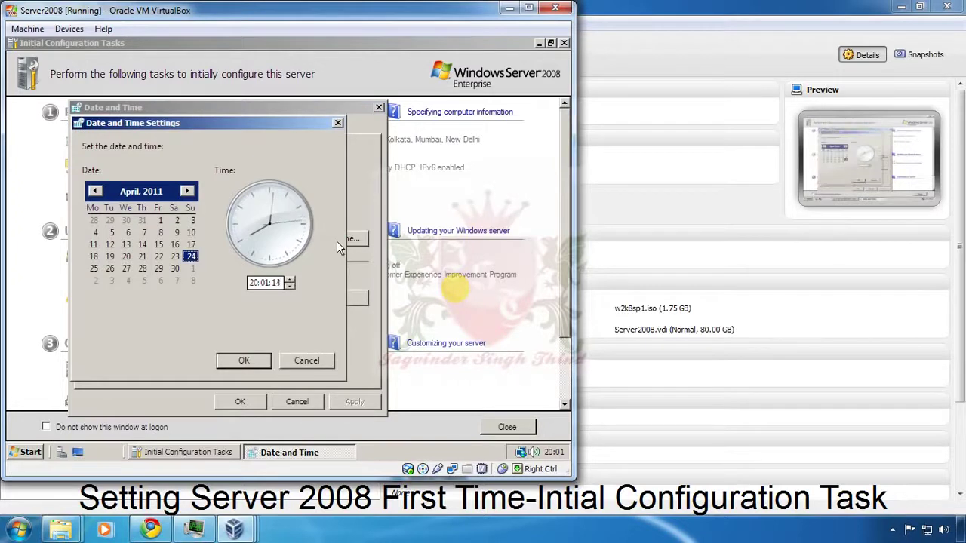
pyautogui.click(305, 361)
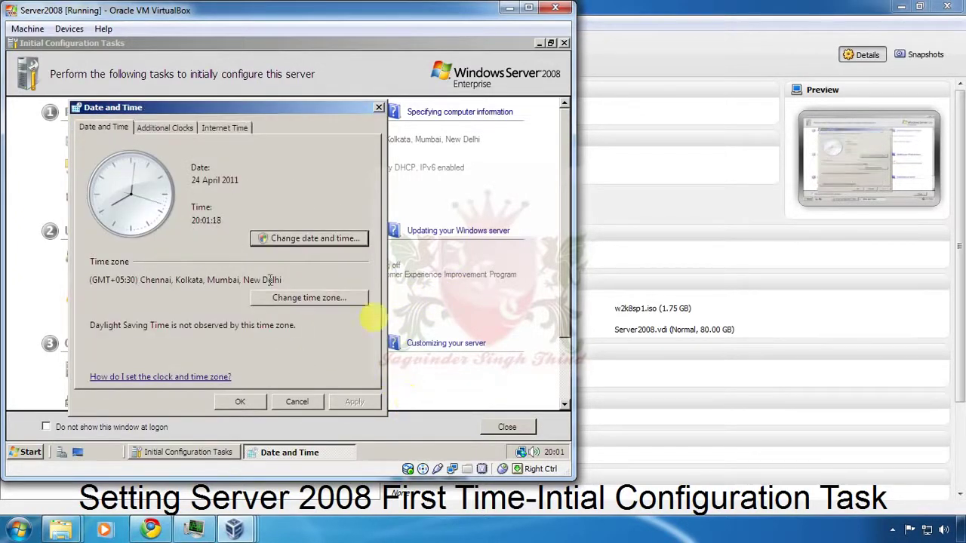
pyautogui.click(164, 131)
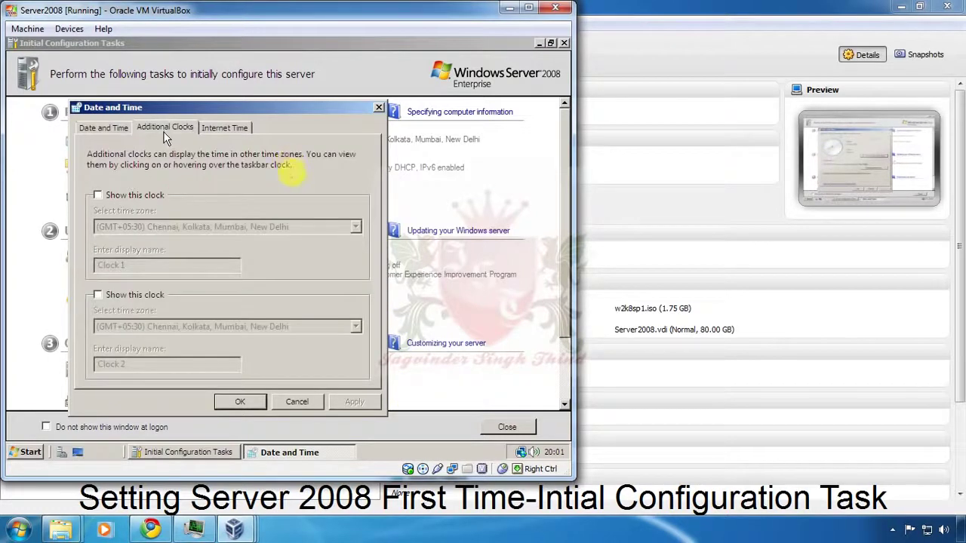
pyautogui.click(98, 196)
pyautogui.click(98, 195)
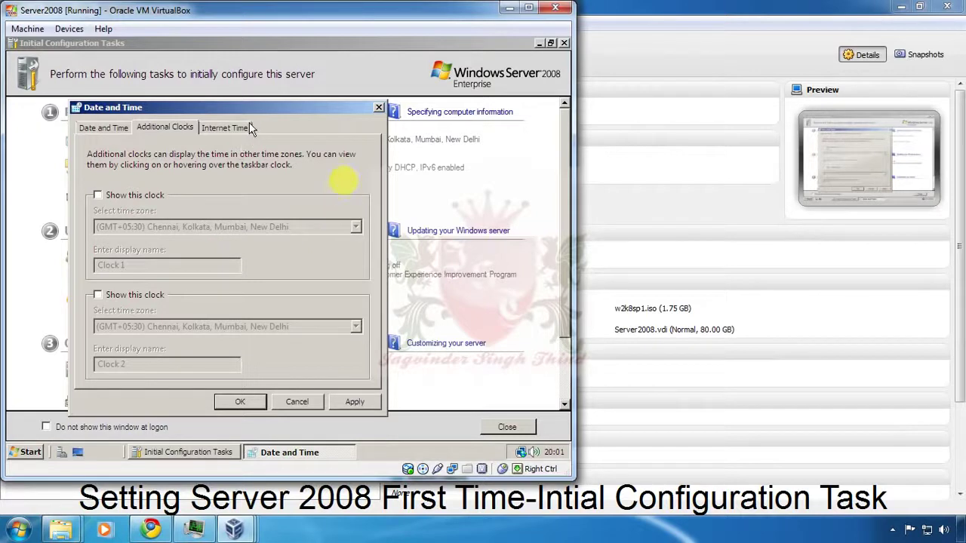
pyautogui.click(246, 127)
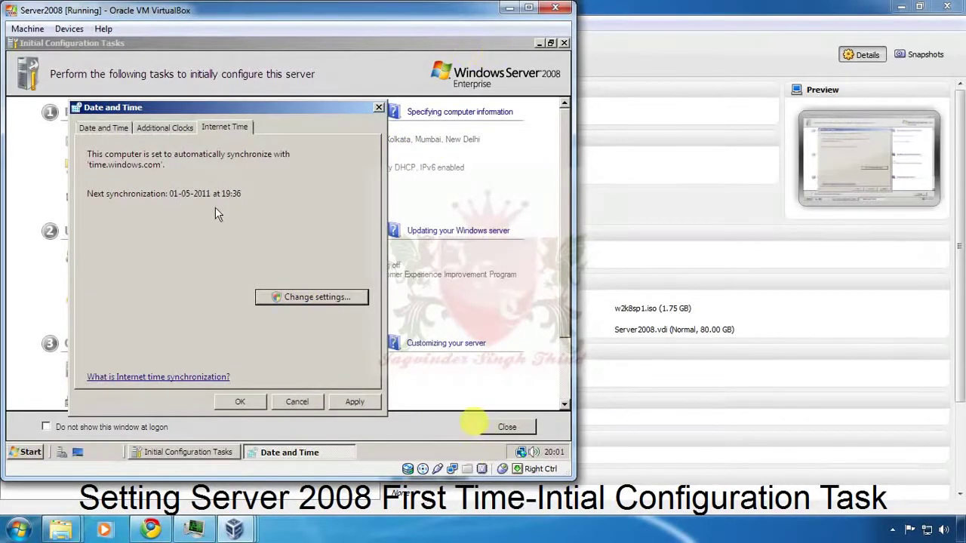
pyautogui.click(240, 401)
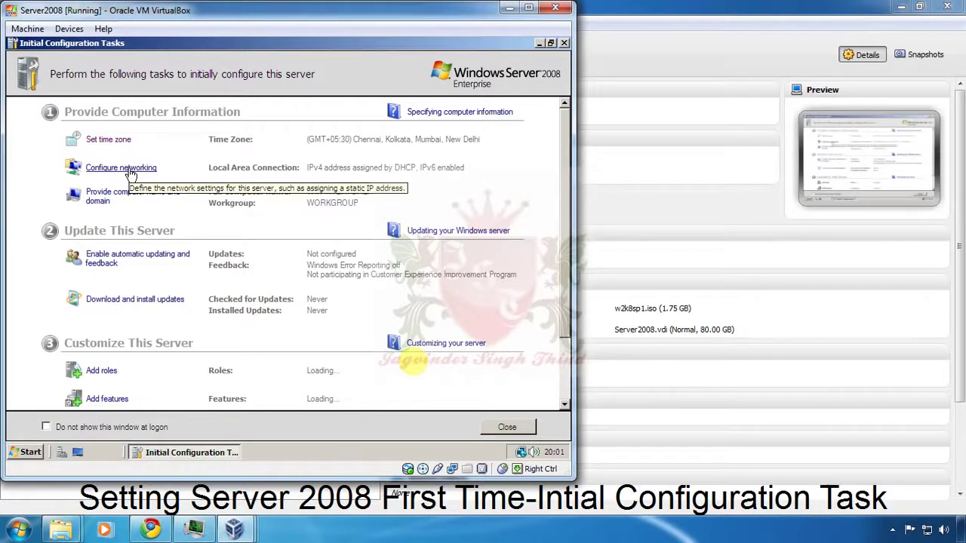
# Step: Open the Local Area Connection status and its properties from Network Connections
pyautogui.click(130, 171)
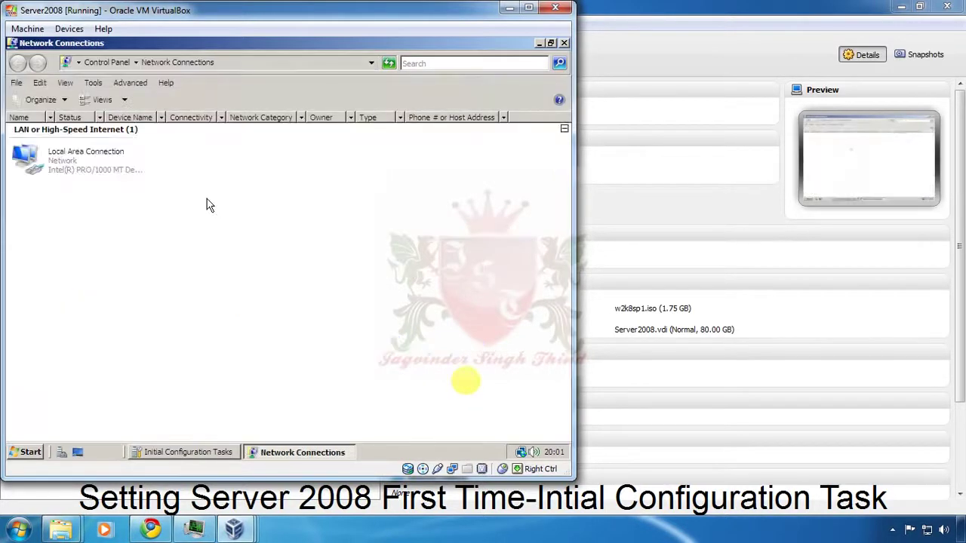
pyautogui.click(89, 172)
pyautogui.doubleClick(89, 172)
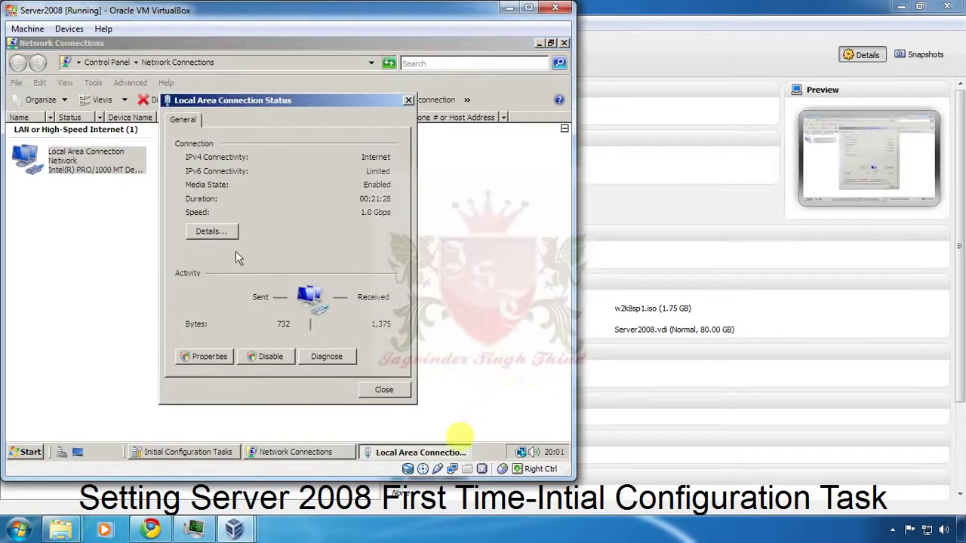
pyautogui.click(220, 360)
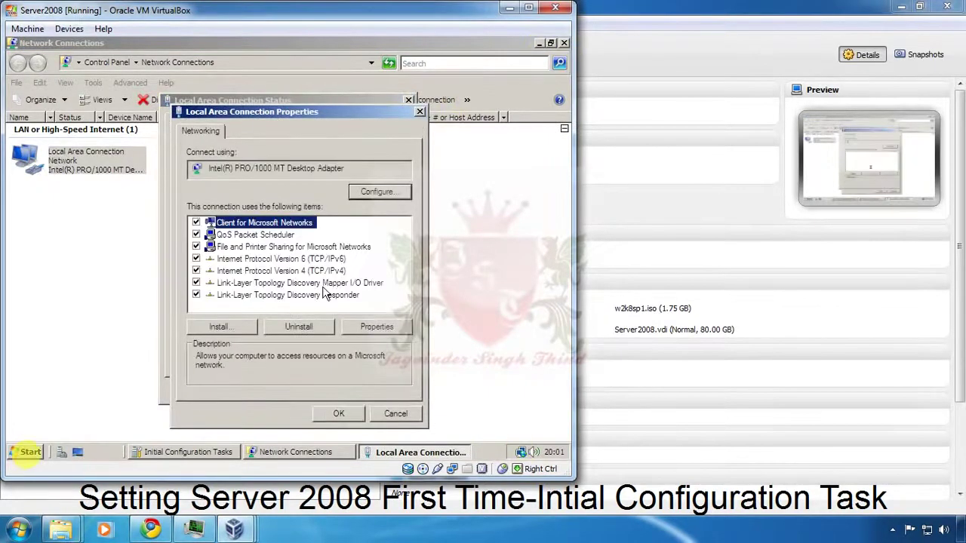
# Step: In IPv4 properties, switch to a manual address and enter IP 192.168.1.254
pyautogui.click(323, 273)
pyautogui.doubleClick(325, 279)
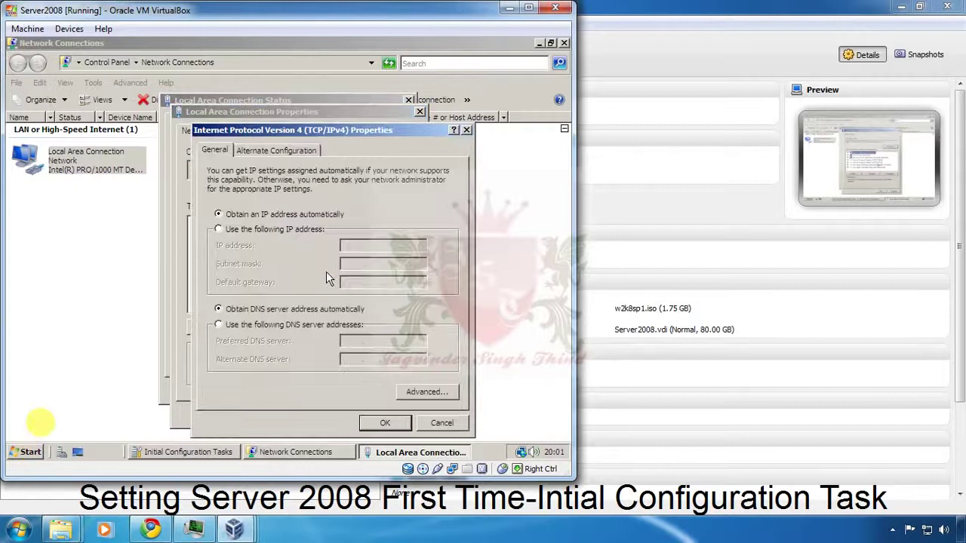
pyautogui.click(272, 230)
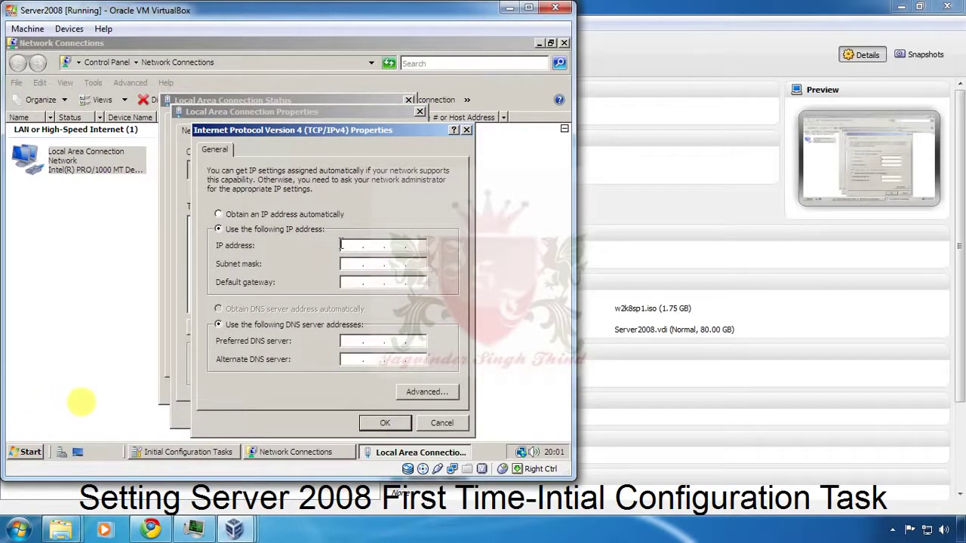
pyautogui.click(343, 246)
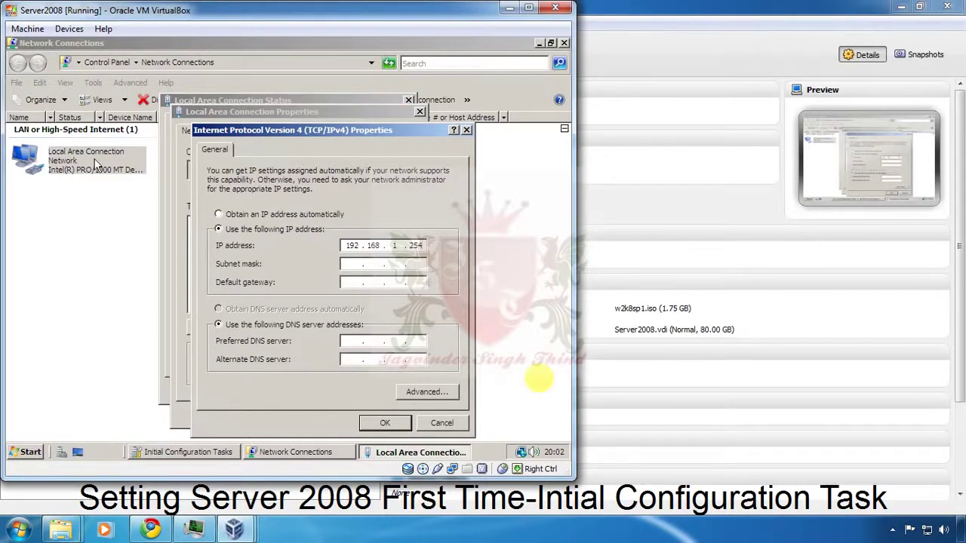
# Step: Enter subnet mask 255.255.255.0, gateway 192.168.1.1 and preferred DNS 127.0.0.1, then save
pyautogui.click(354, 262)
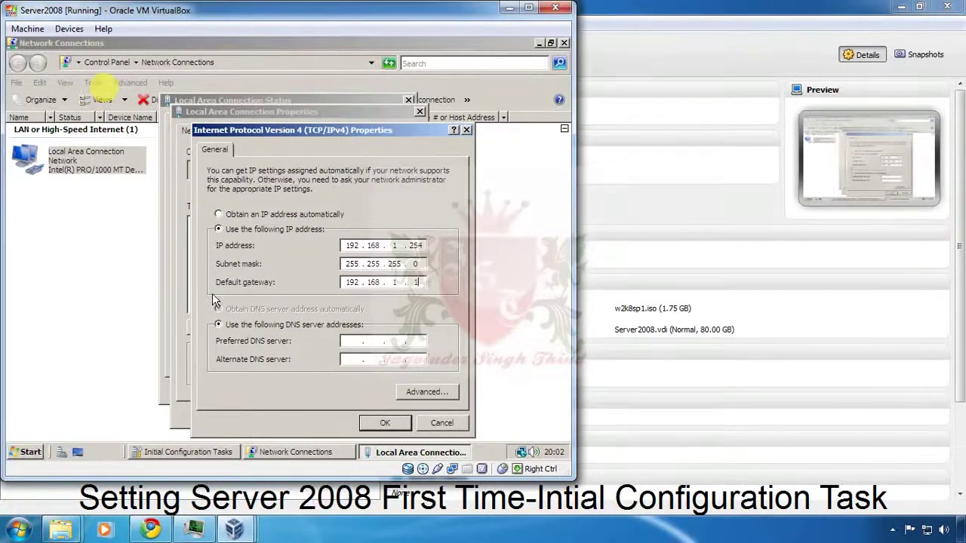
pyautogui.click(351, 341)
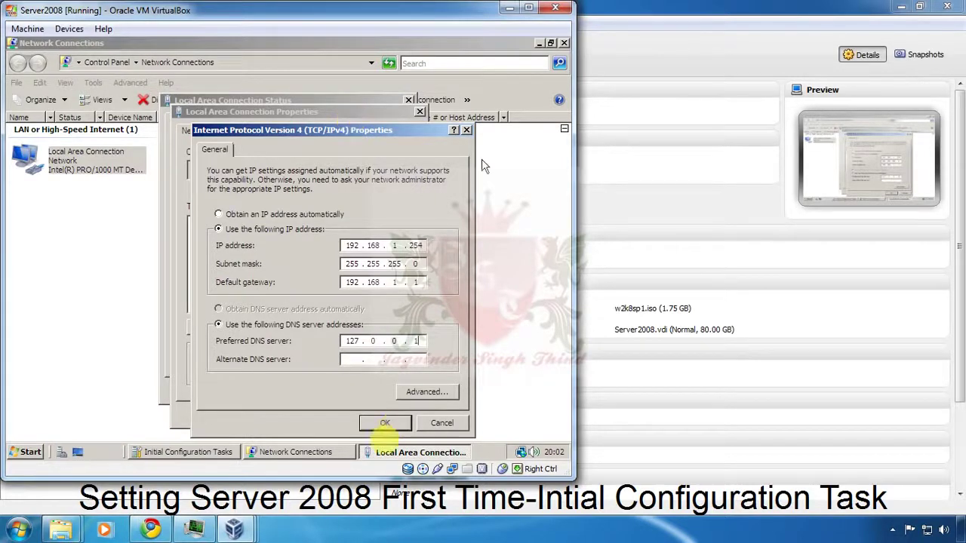
pyautogui.click(391, 245)
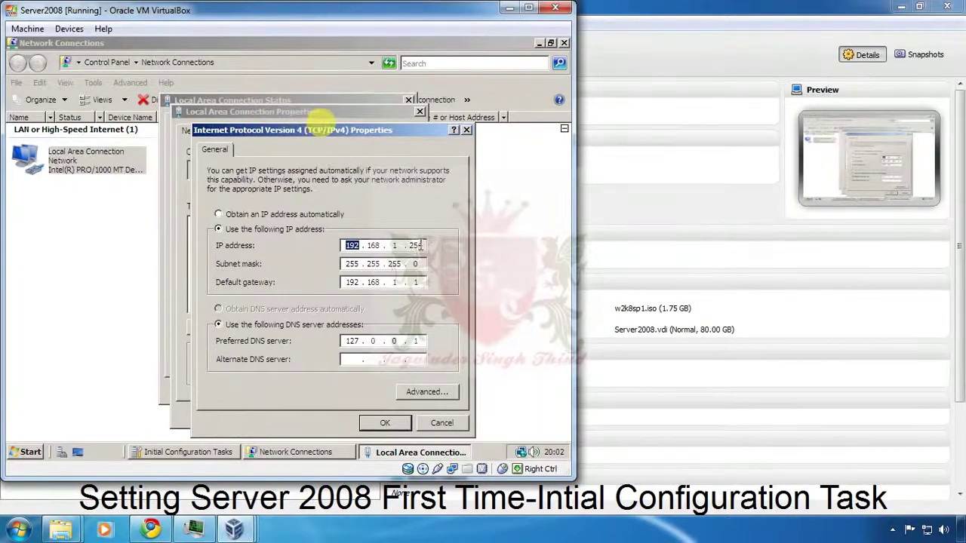
pyautogui.click(416, 341)
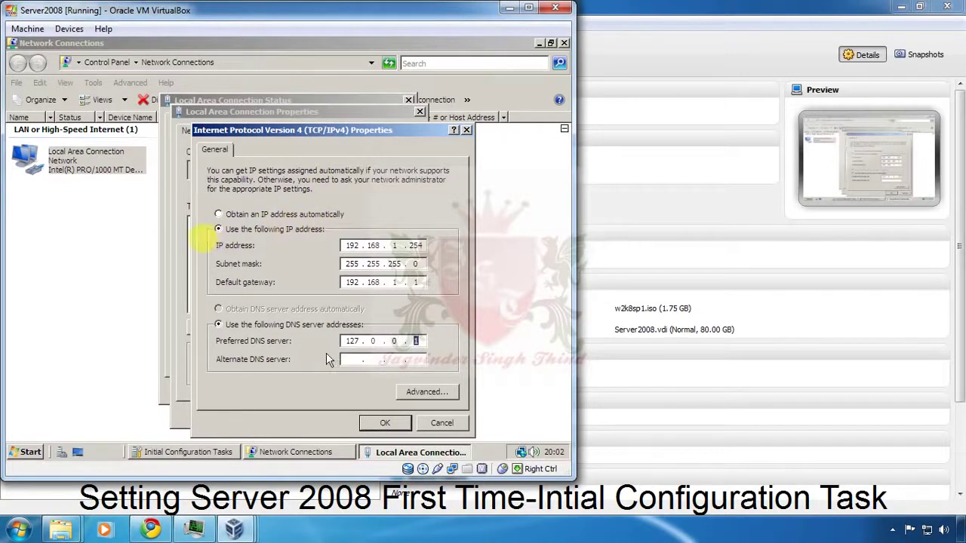
pyautogui.press('Tab')
pyautogui.hotkey('shift', 'Tab')
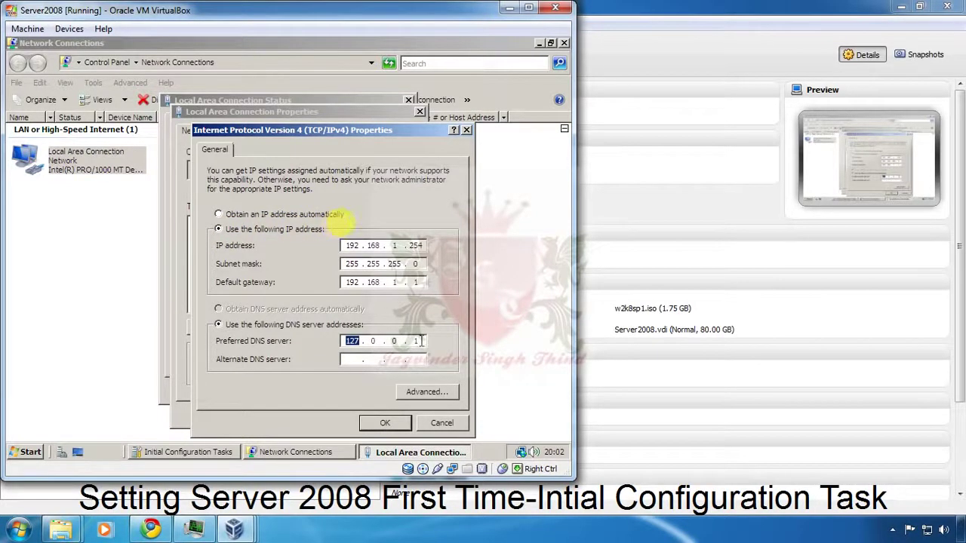
pyautogui.click(405, 245)
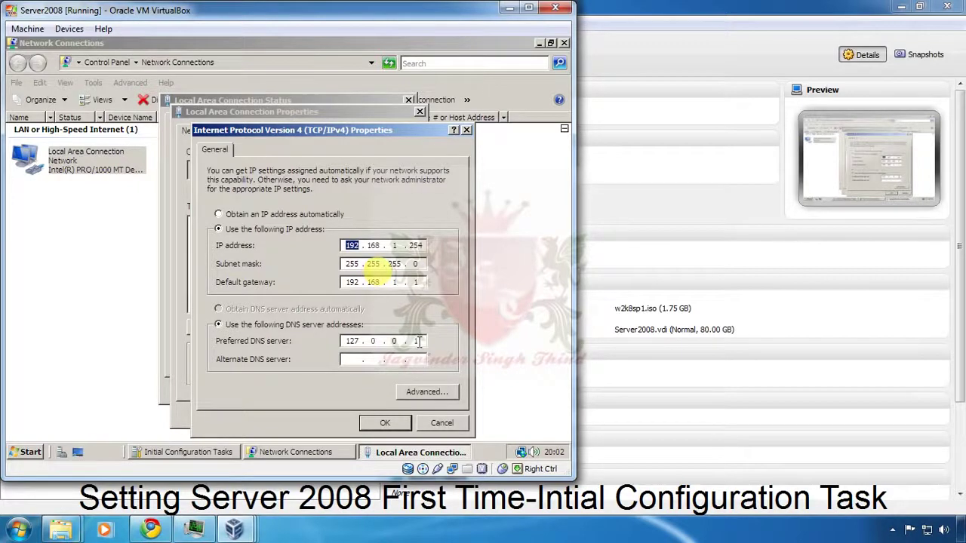
pyautogui.click(388, 152)
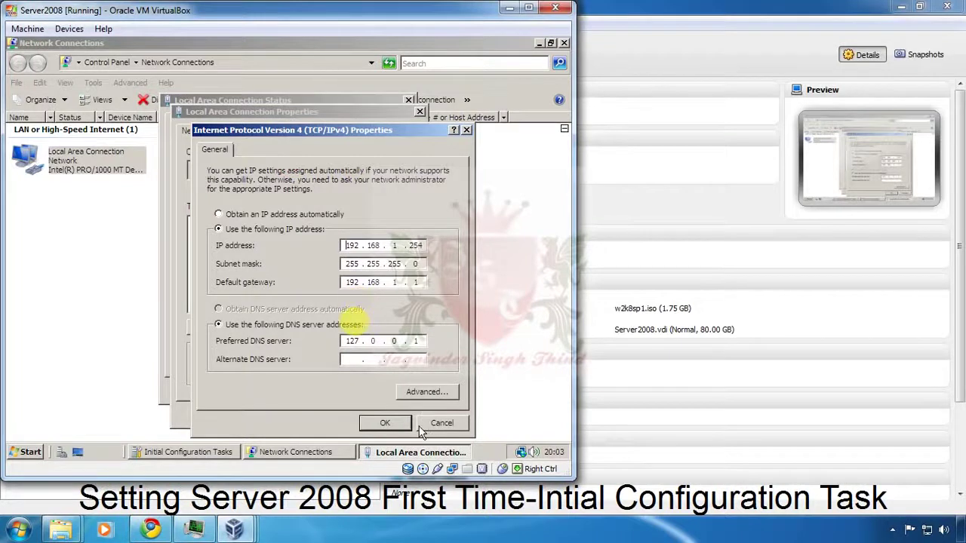
pyautogui.click(390, 427)
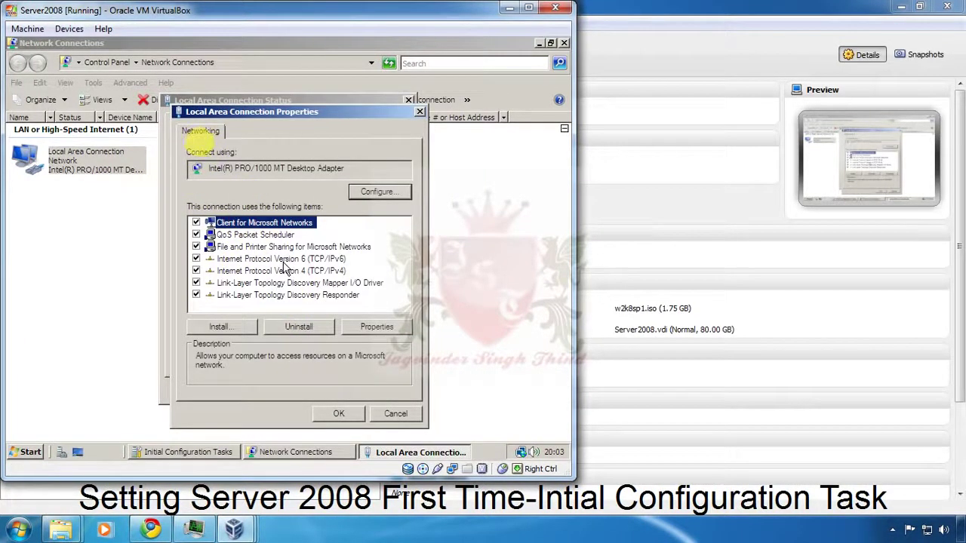
# Step: Close Local Area Connection Properties, its Status dialog and the Network Connections window
pyautogui.click(341, 414)
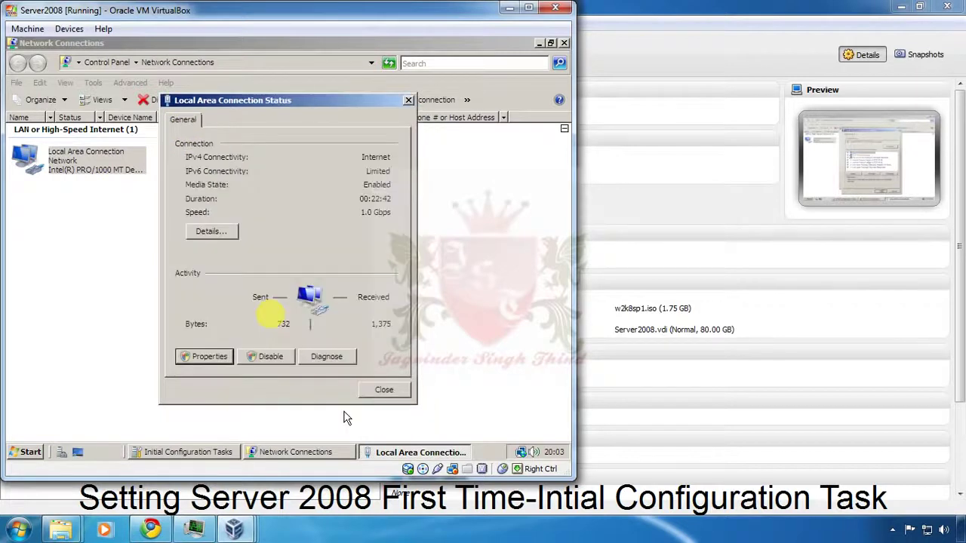
pyautogui.click(384, 391)
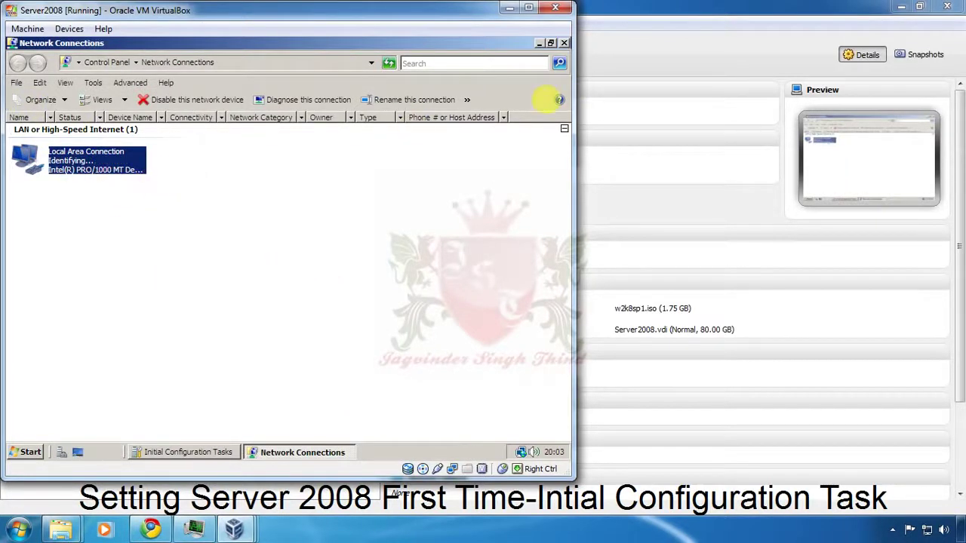
pyautogui.click(564, 43)
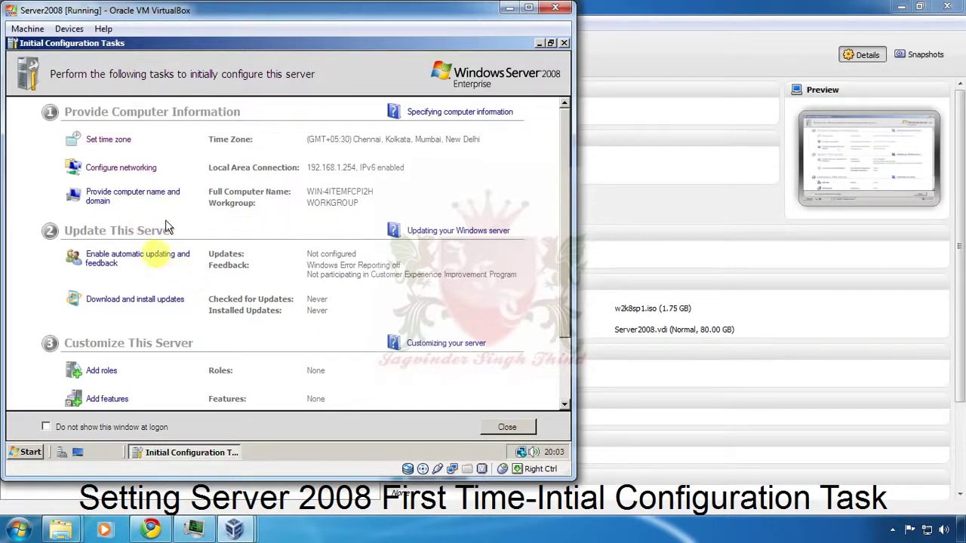
# Step: Turn on the recommended automatic updating and feedback settings
pyautogui.click(160, 264)
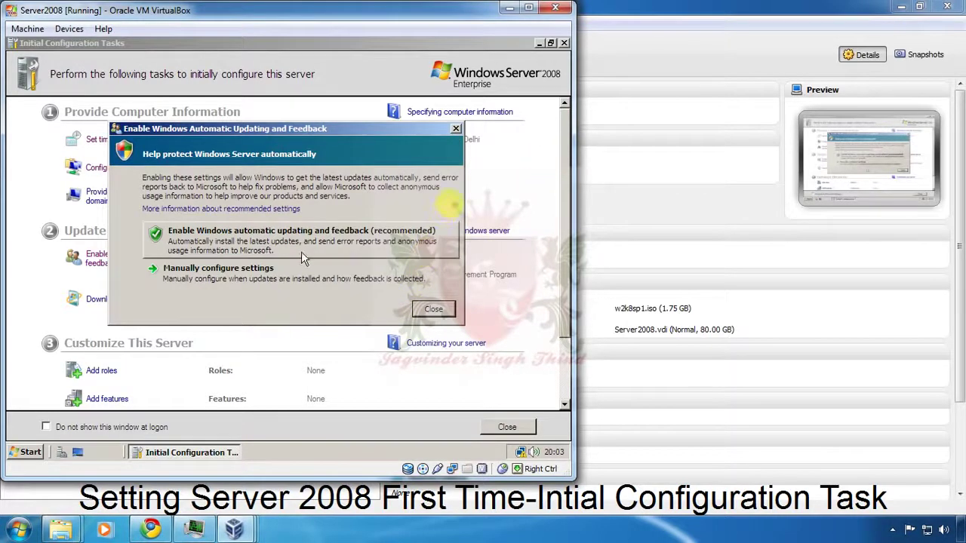
pyautogui.click(457, 130)
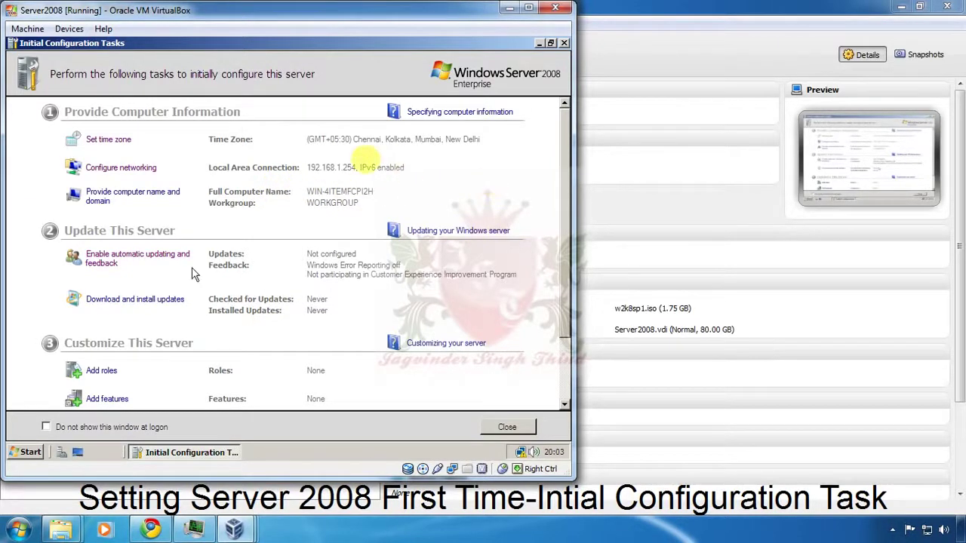
pyautogui.click(149, 260)
pyautogui.click(236, 243)
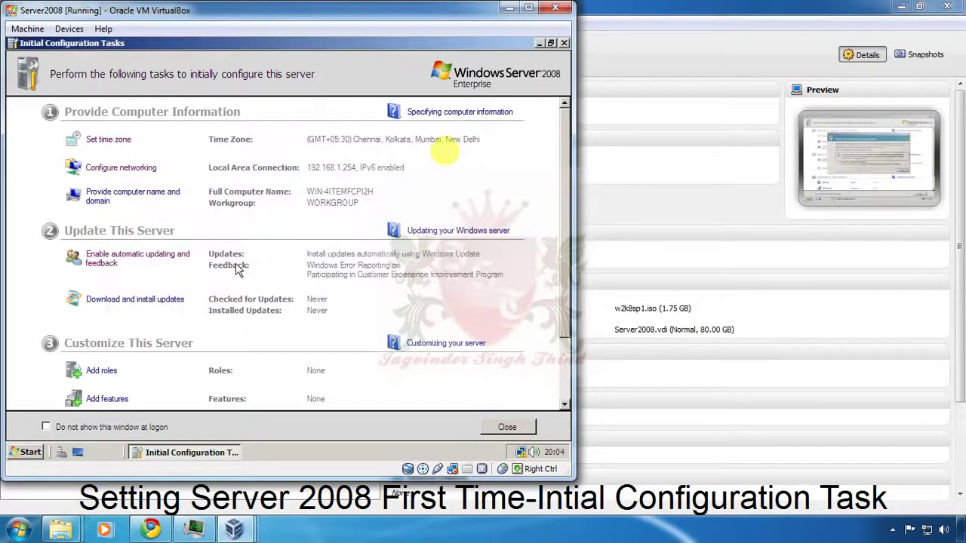
pyautogui.click(162, 259)
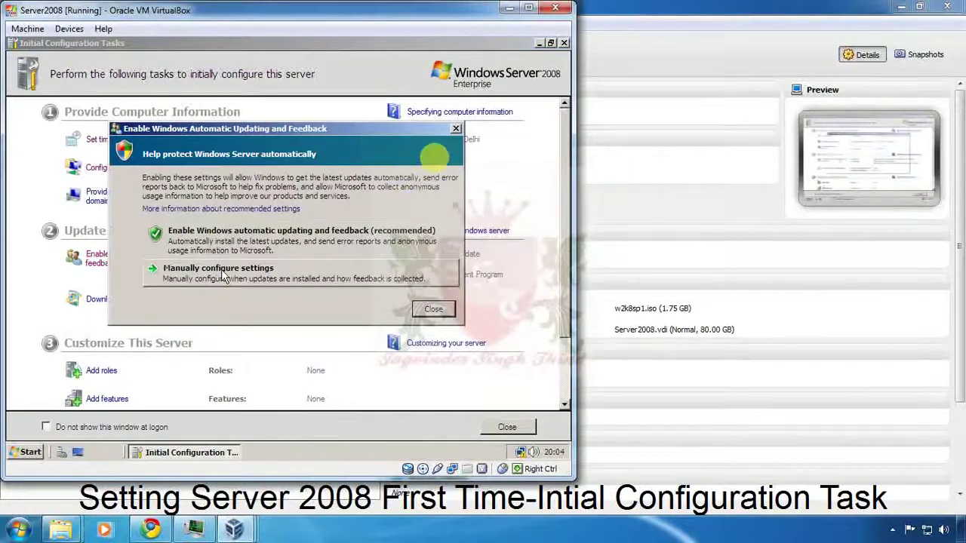
# Step: Choose manual configuration and set Windows automatic updating to Never check for updates
pyautogui.click(223, 278)
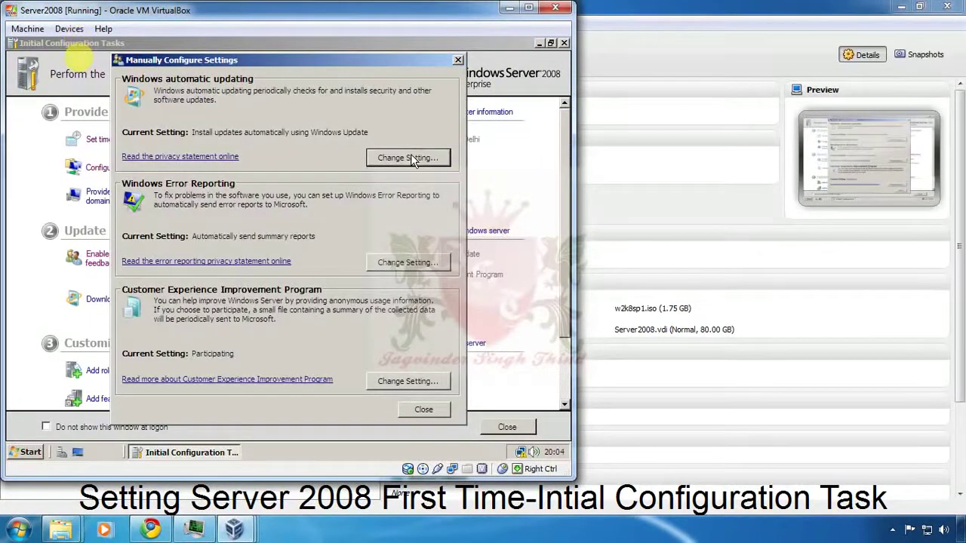
pyautogui.click(407, 158)
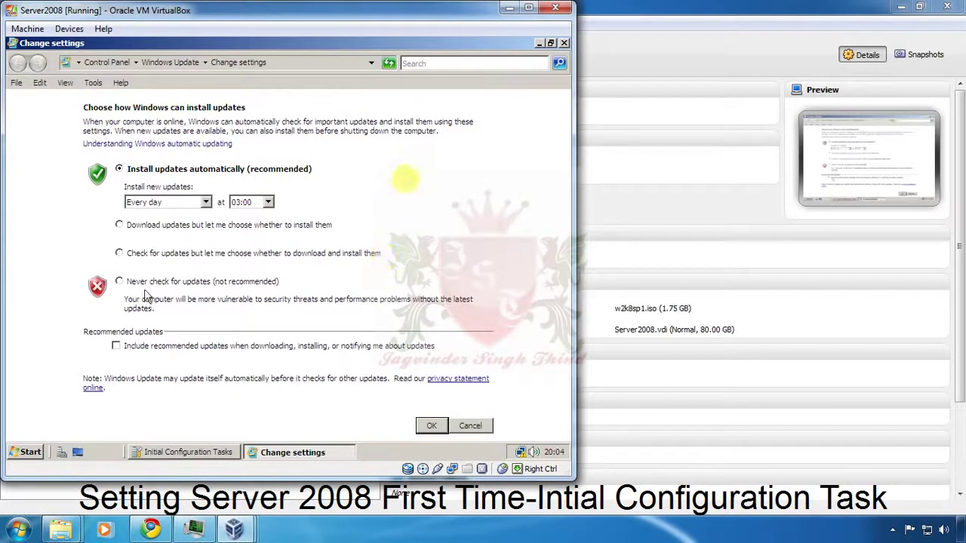
pyautogui.click(143, 282)
pyautogui.click(432, 427)
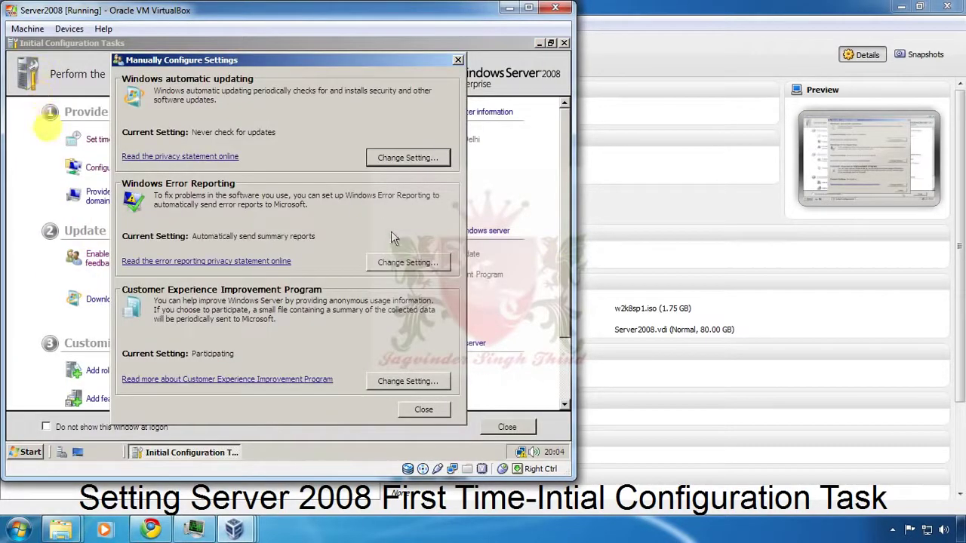
pyautogui.click(401, 262)
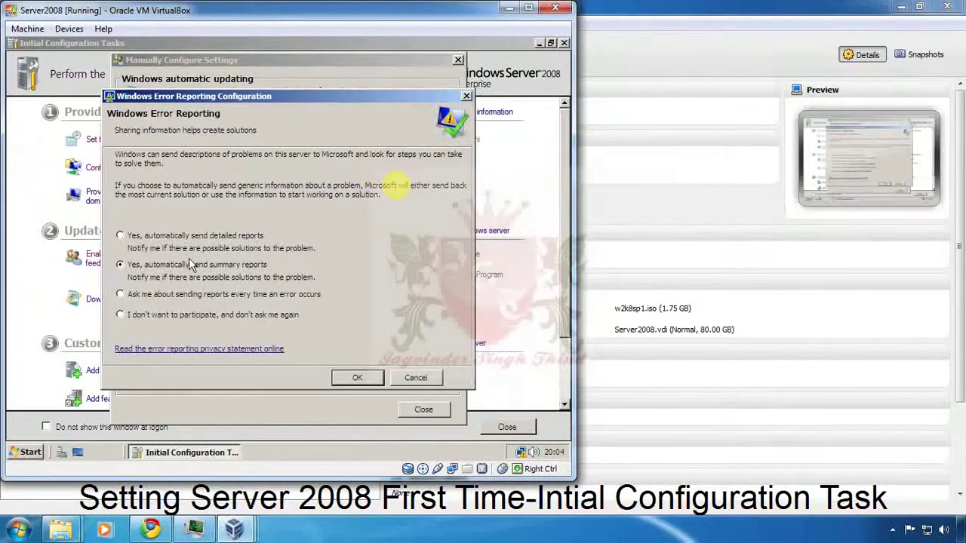
# Step: Opt out of Windows Error Reporting and the Customer Experience Improvement Program, then close the settings
pyautogui.click(188, 317)
pyautogui.click(352, 377)
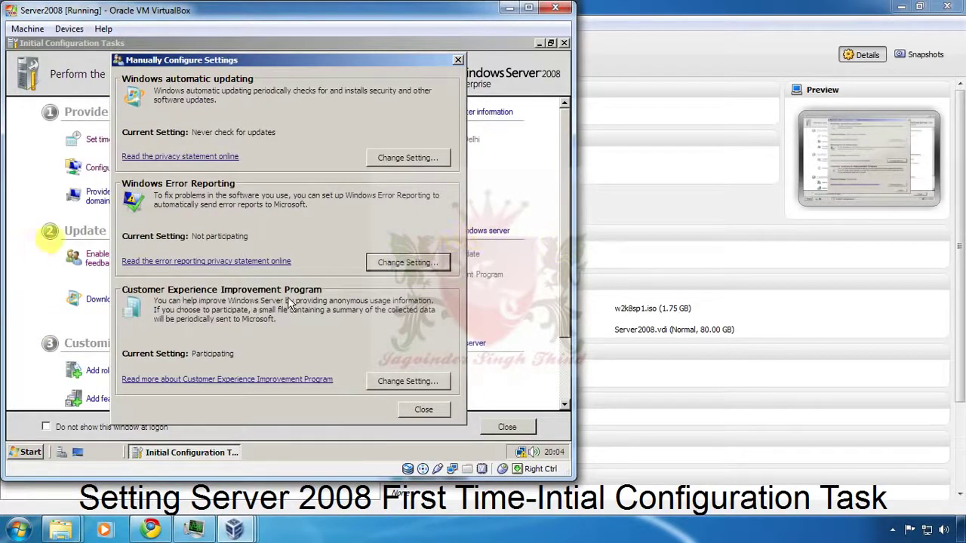
pyautogui.click(409, 382)
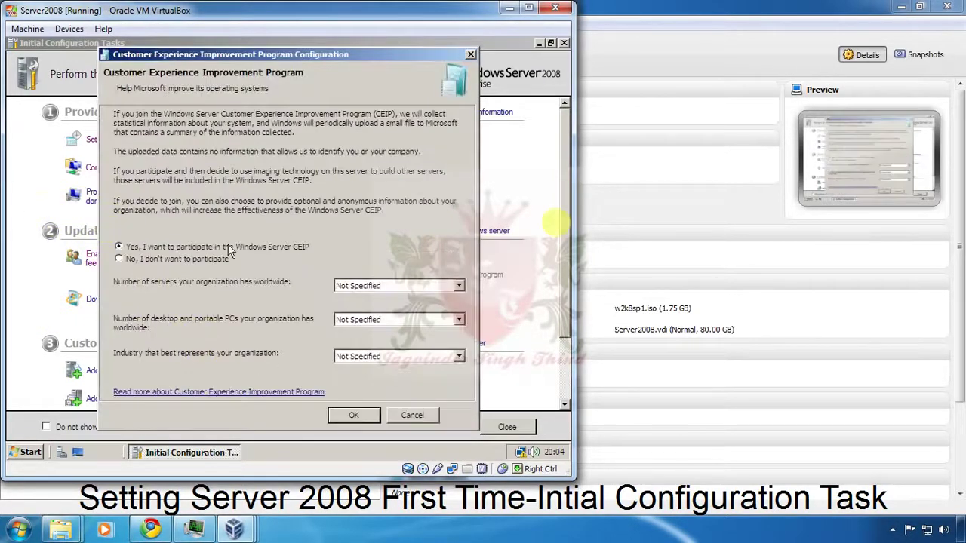
pyautogui.click(170, 257)
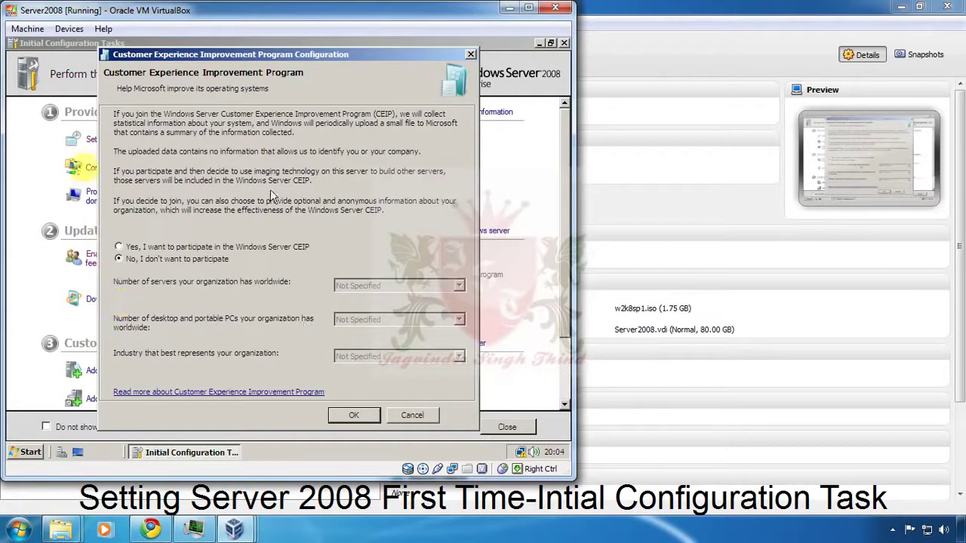
pyautogui.click(364, 414)
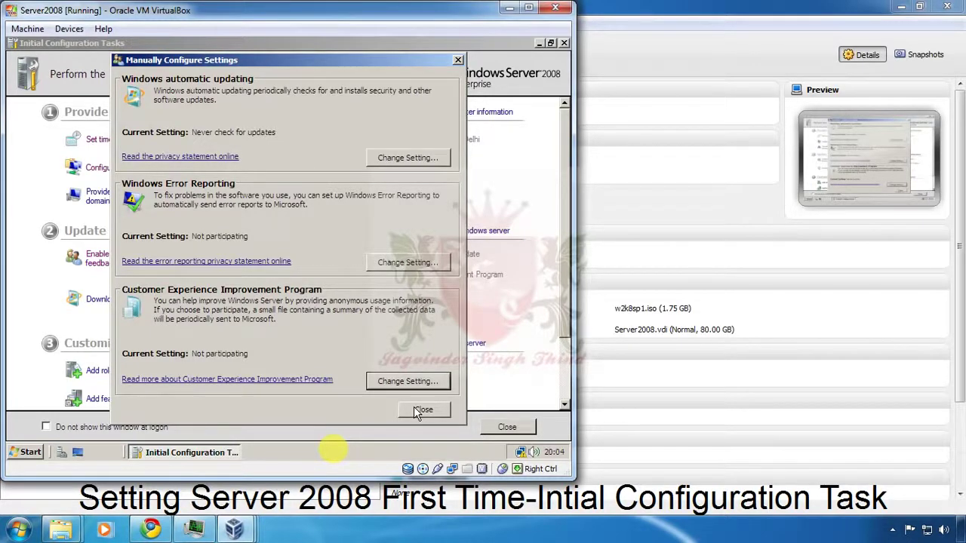
pyautogui.click(421, 411)
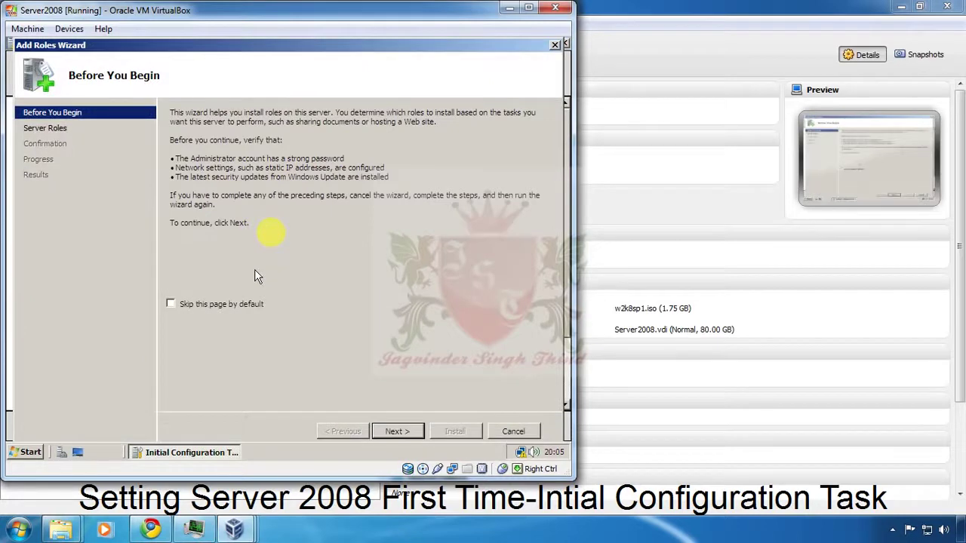
pyautogui.click(231, 305)
pyautogui.click(397, 432)
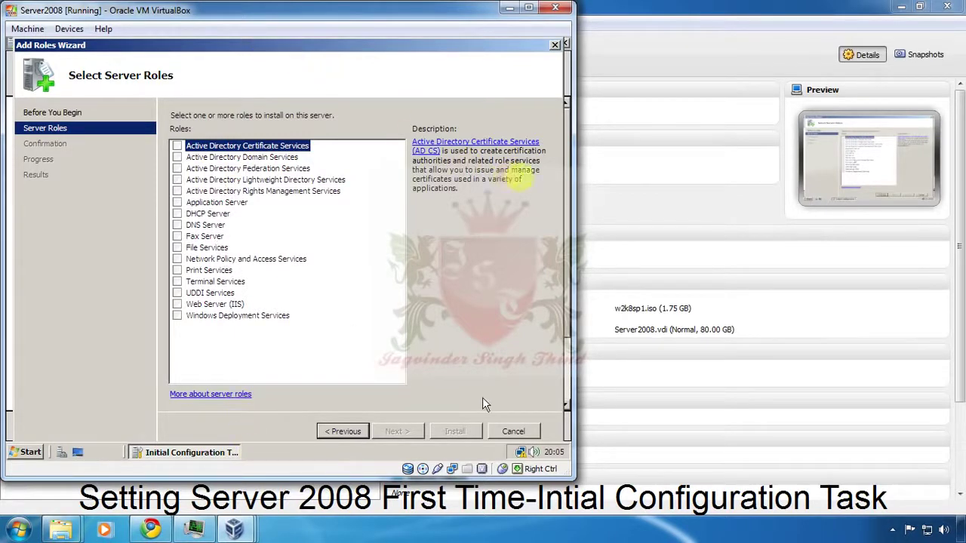
pyautogui.click(517, 431)
pyautogui.click(334, 255)
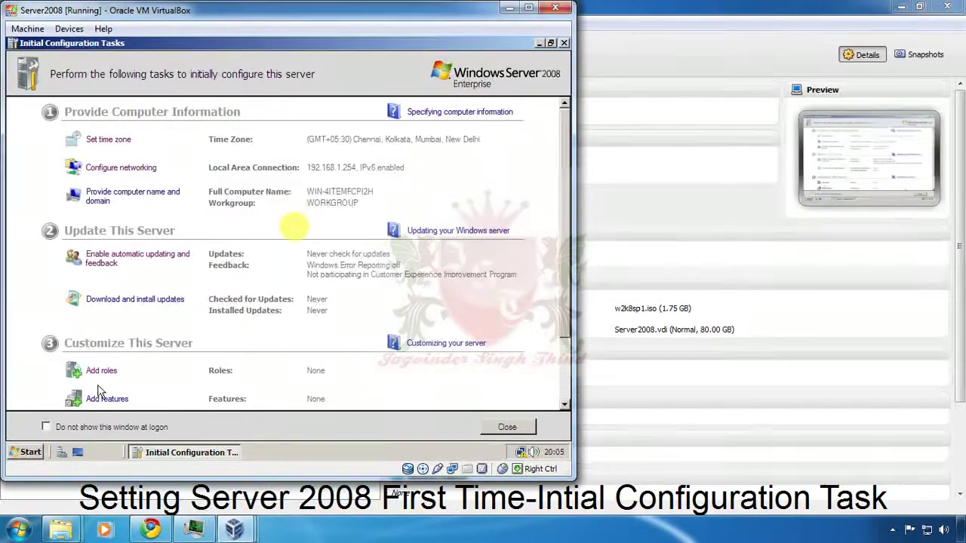
pyautogui.click(116, 401)
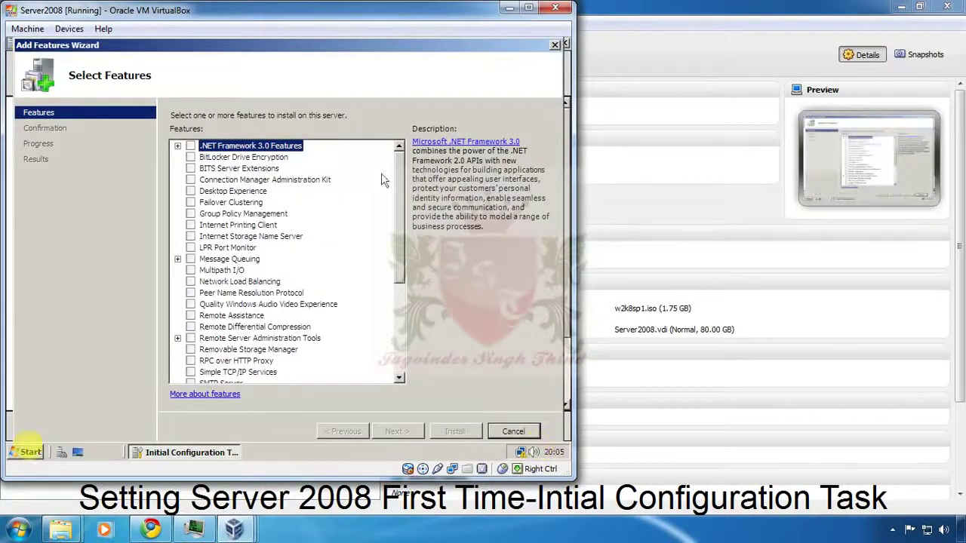
pyautogui.moveTo(400, 189)
pyautogui.mouseDown()
pyautogui.moveTo(403, 265)
pyautogui.moveTo(410, 177)
pyautogui.mouseUp()
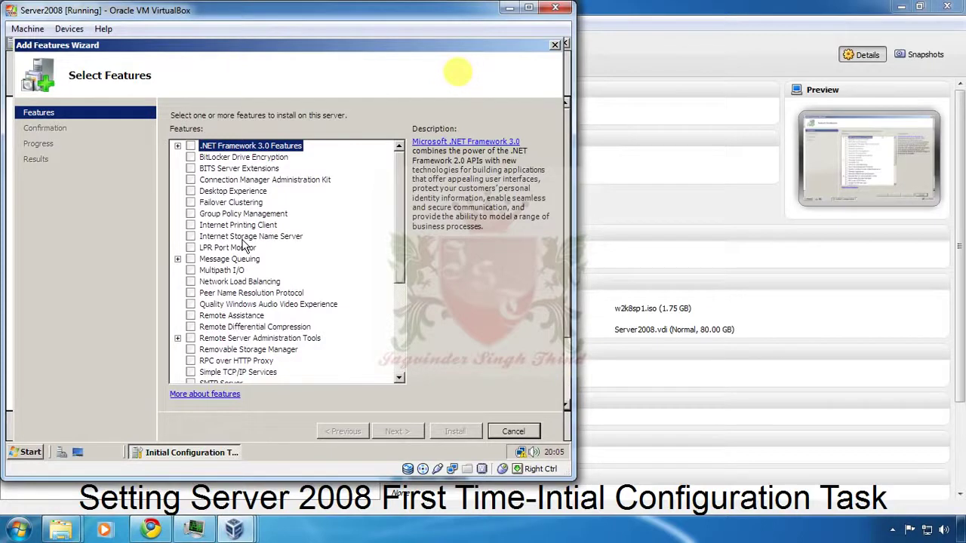
pyautogui.scroll(-1, 400, 283)
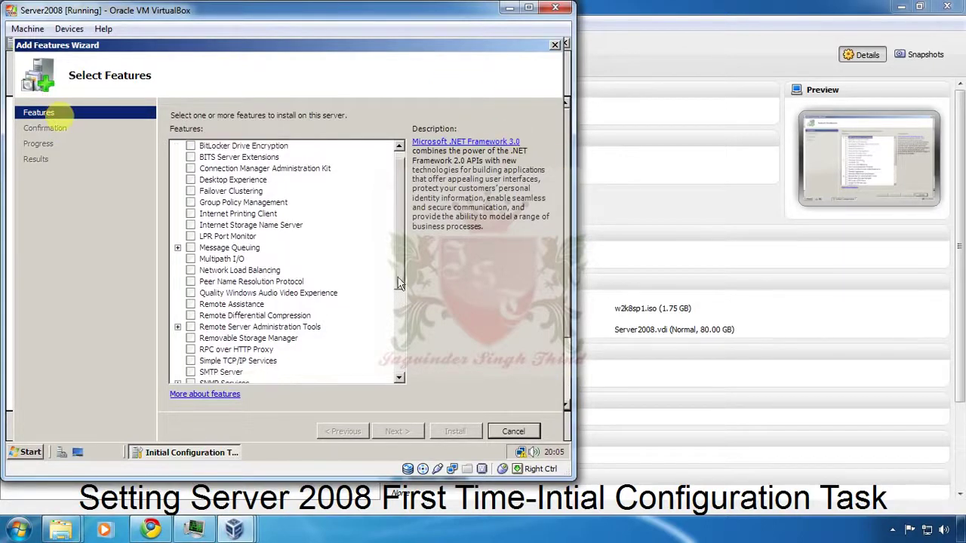
pyautogui.scroll(-1, 400, 283)
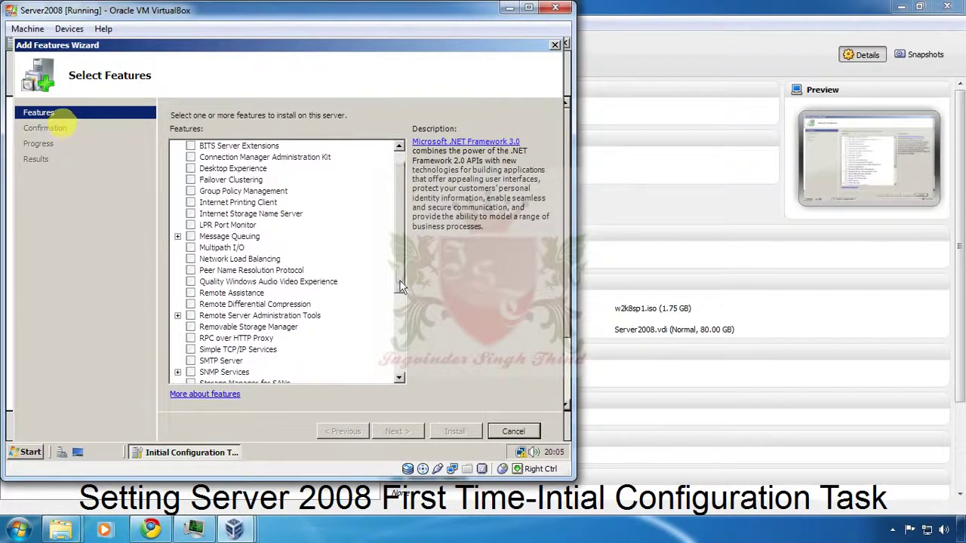
pyautogui.scroll(2, 402, 278)
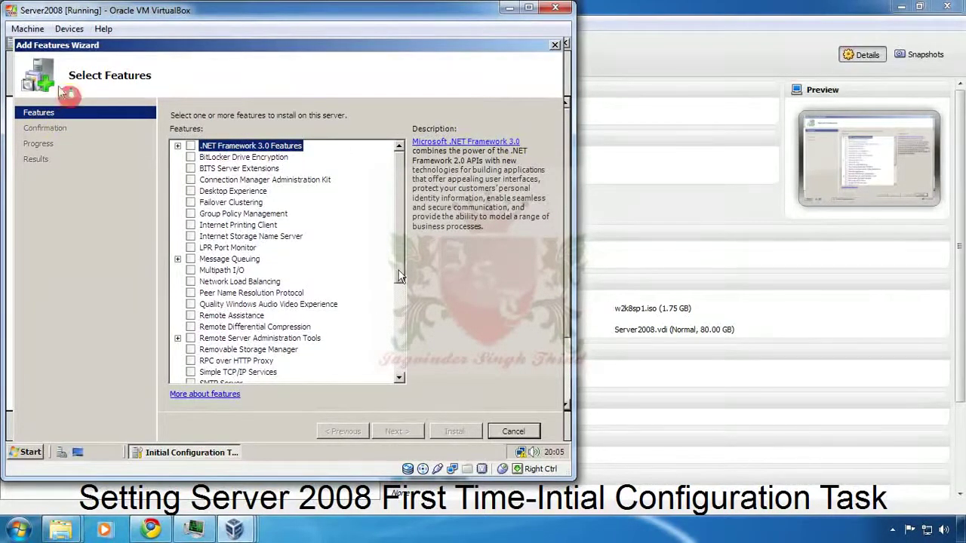
pyautogui.scroll(-1, 333, 279)
pyautogui.scroll(1, 302, 256)
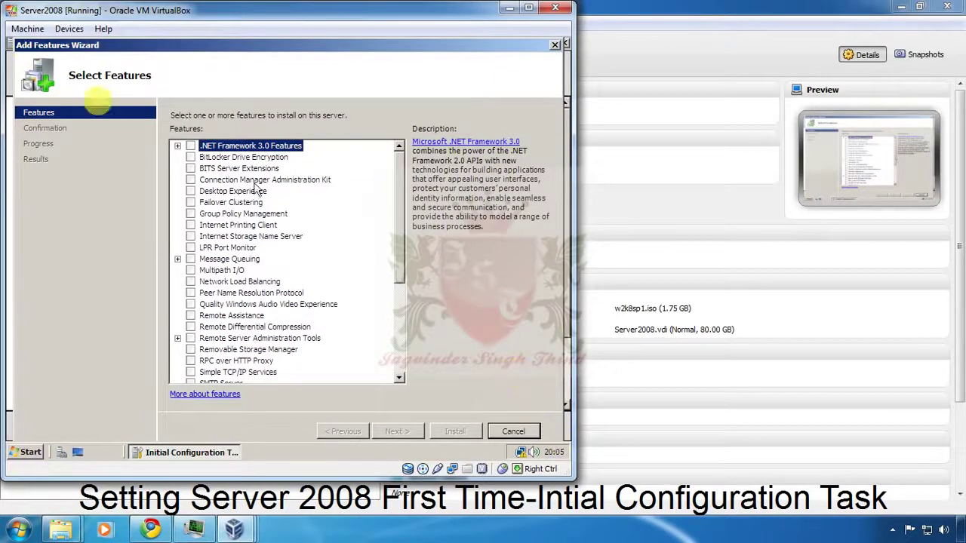
pyautogui.moveTo(400, 268); pyautogui.dragTo(402, 318)
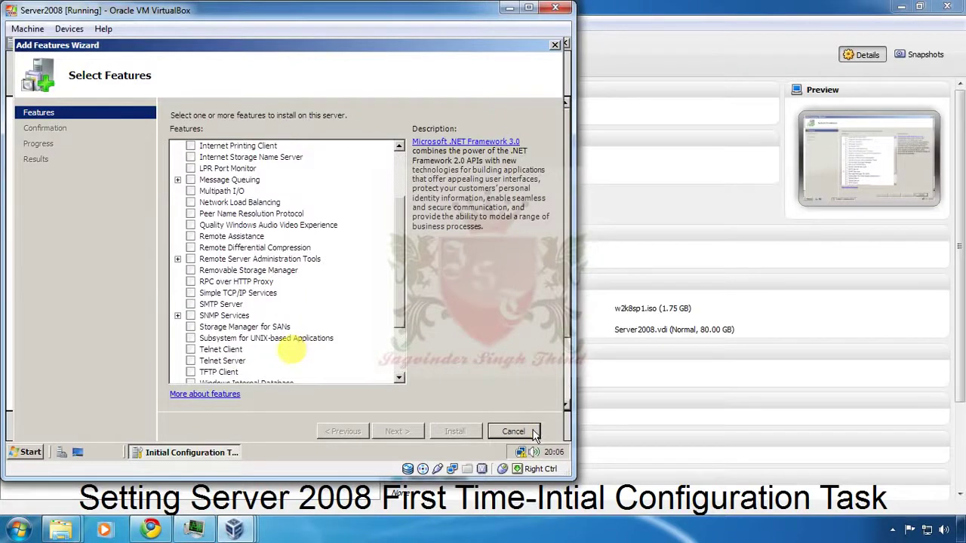
pyautogui.click(533, 435)
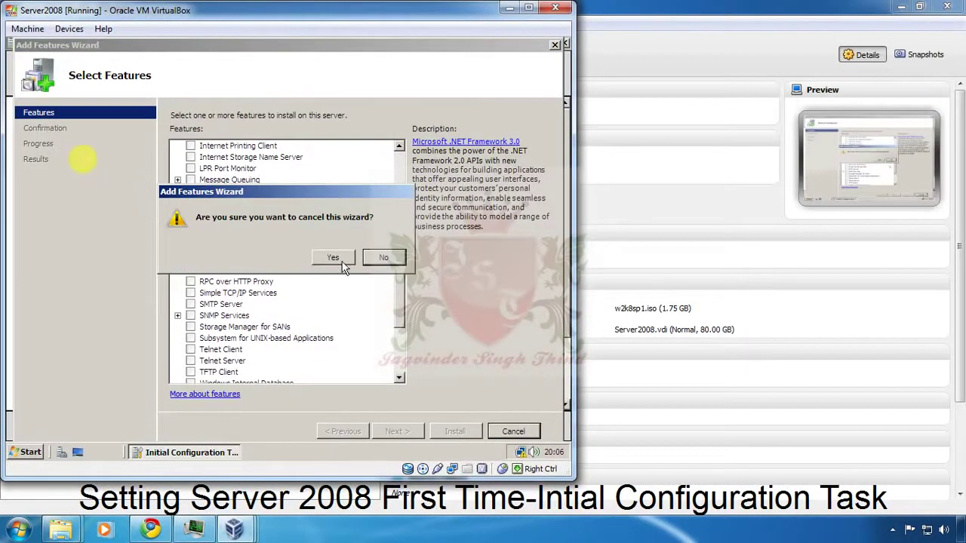
pyautogui.click(333, 258)
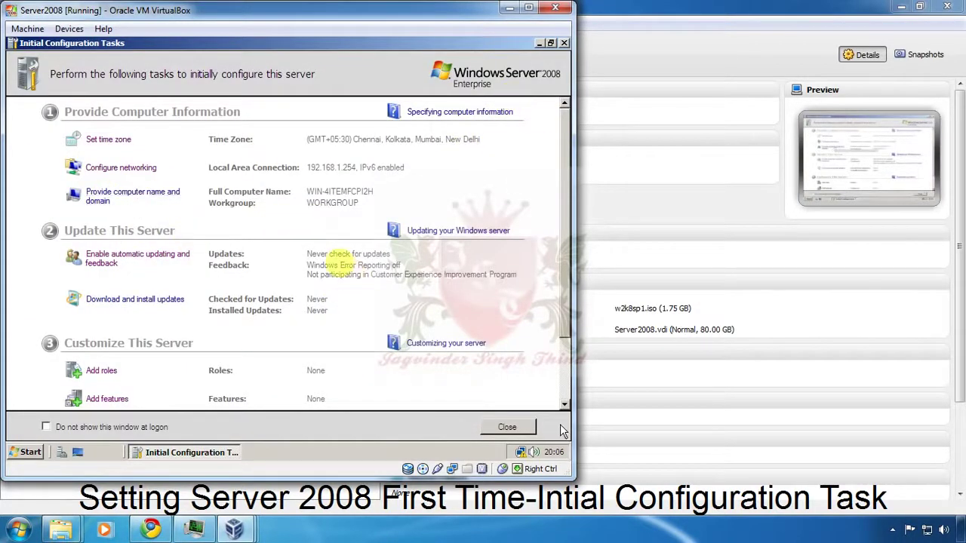
pyautogui.scroll(-3, 562, 401)
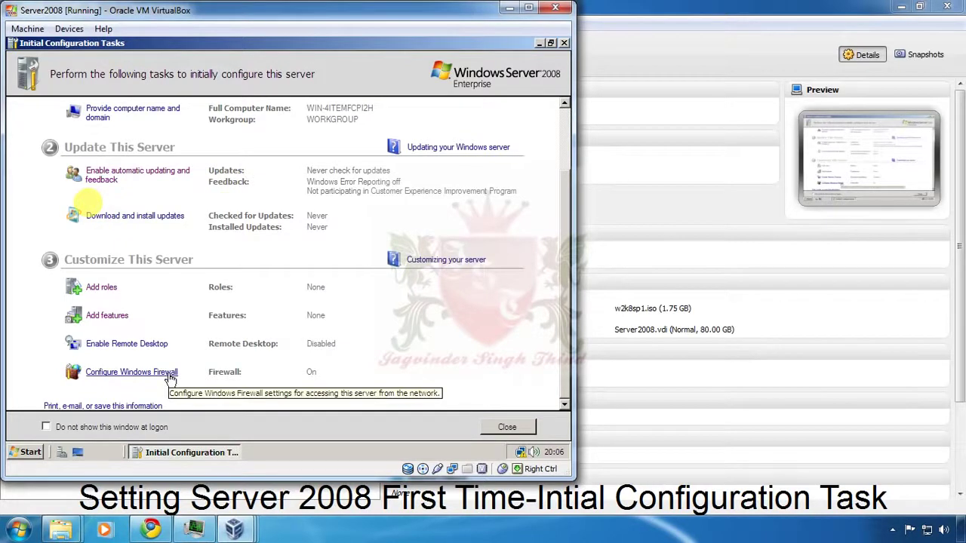
pyautogui.scroll(3, 550, 243)
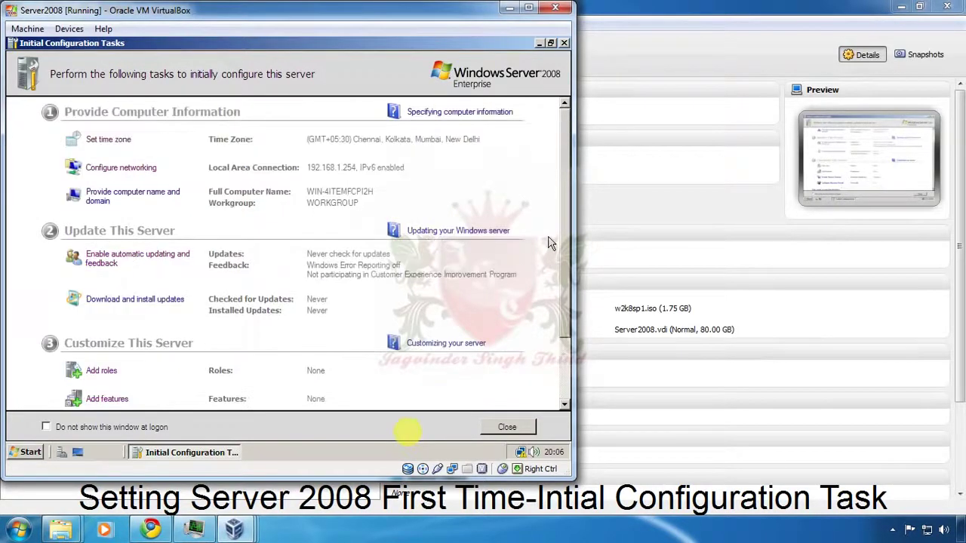
pyautogui.click(145, 198)
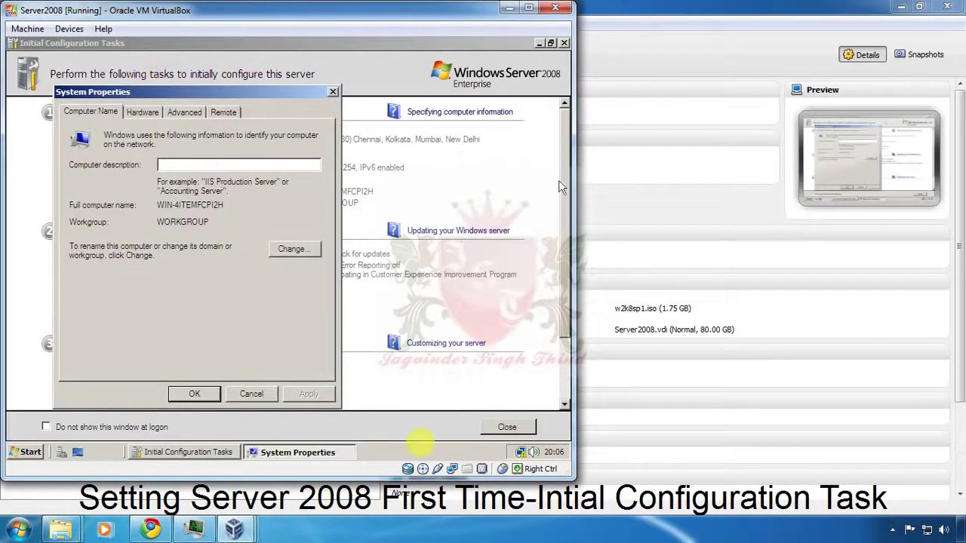
pyautogui.click(251, 394)
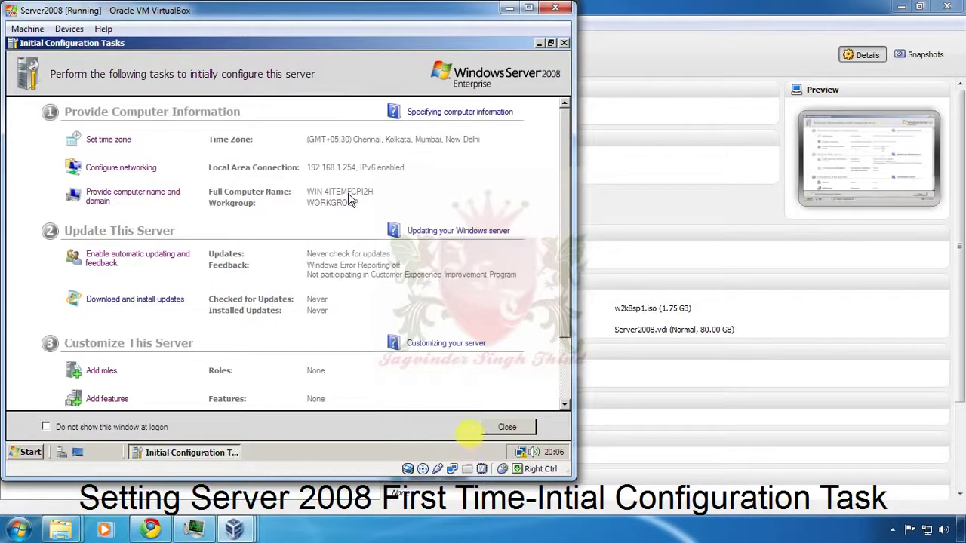
# Step: Change the computer name to Server1, acknowledge the restart notice, and close System Properties
pyautogui.click(146, 198)
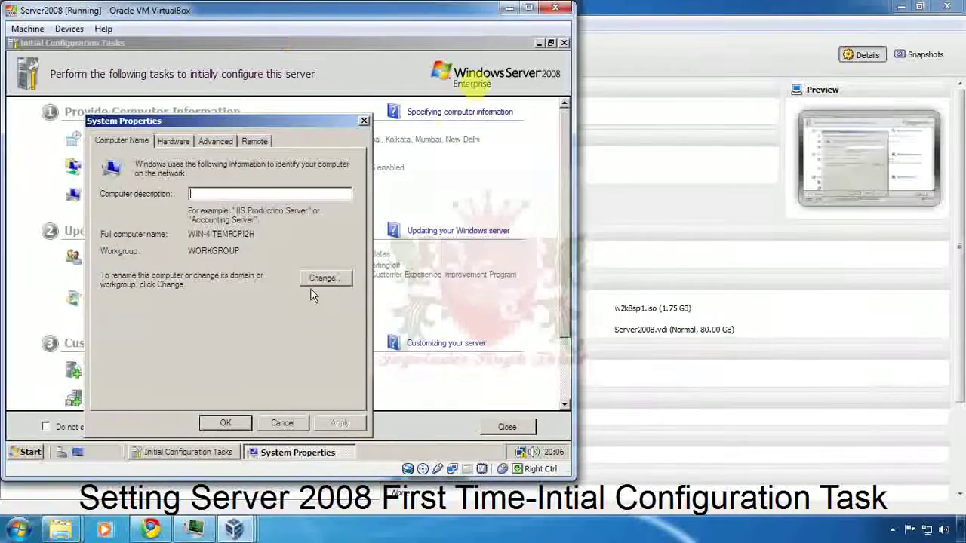
pyautogui.click(321, 280)
pyautogui.press('Tab')
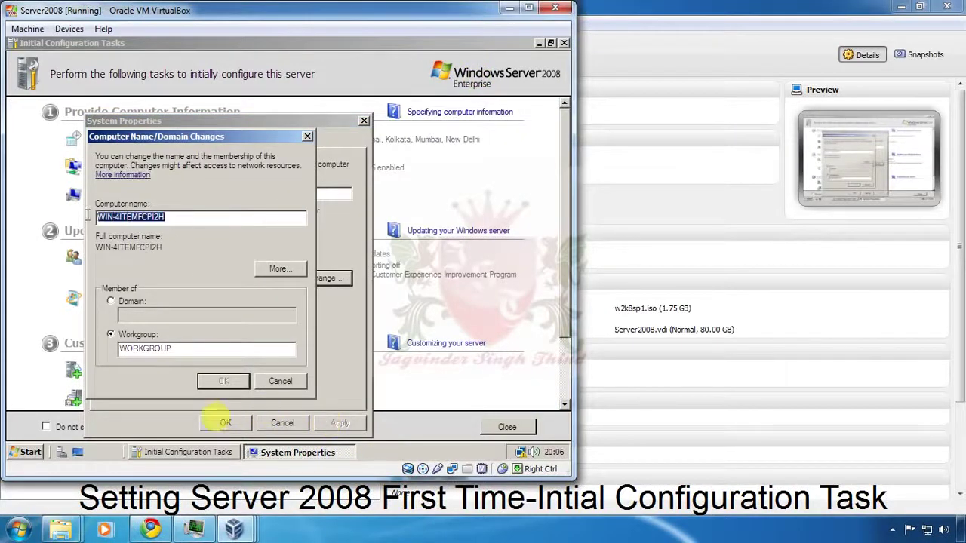
pyautogui.write('Server1')
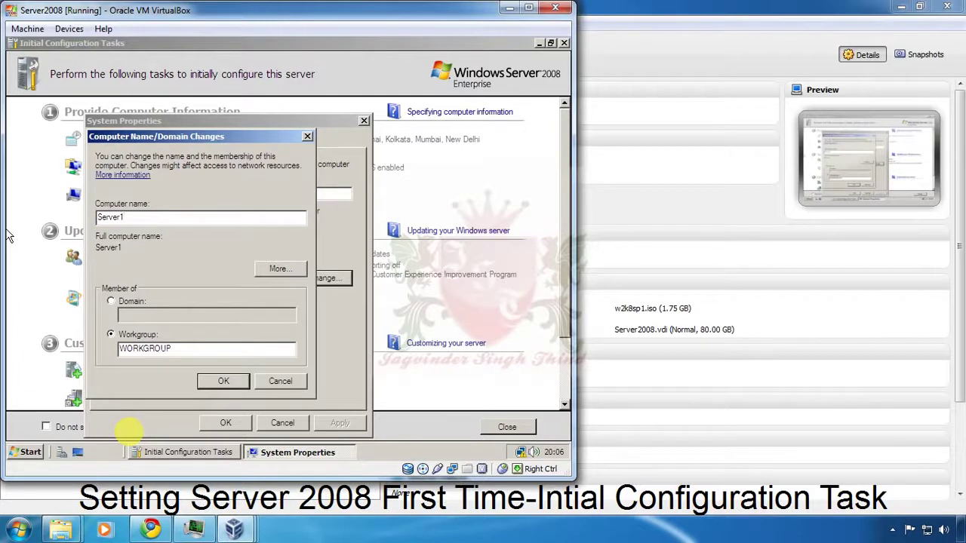
pyautogui.click(221, 384)
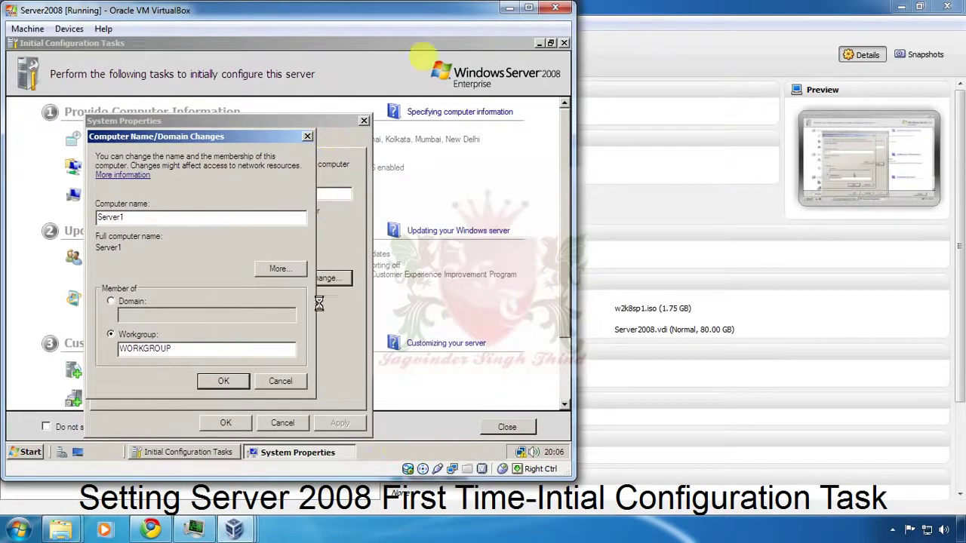
pyautogui.click(382, 261)
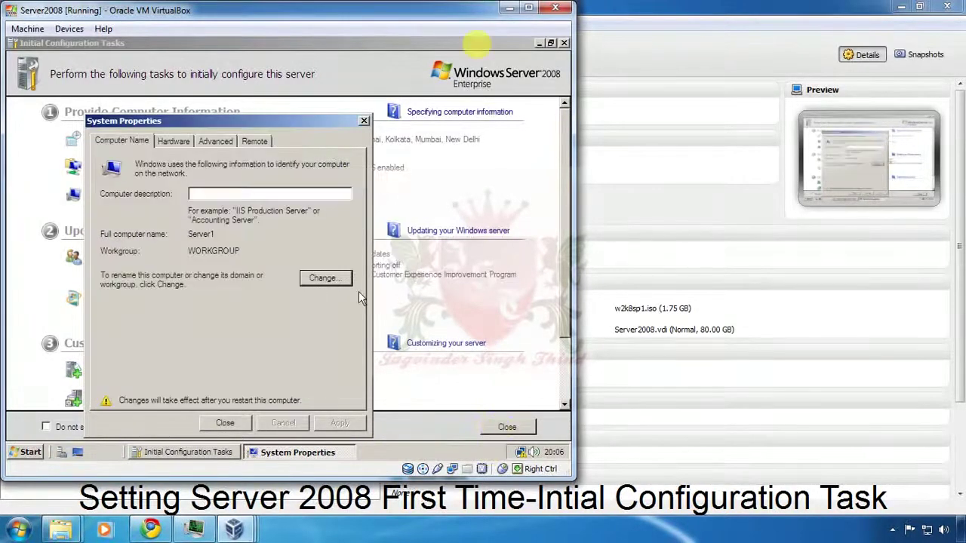
pyautogui.click(226, 422)
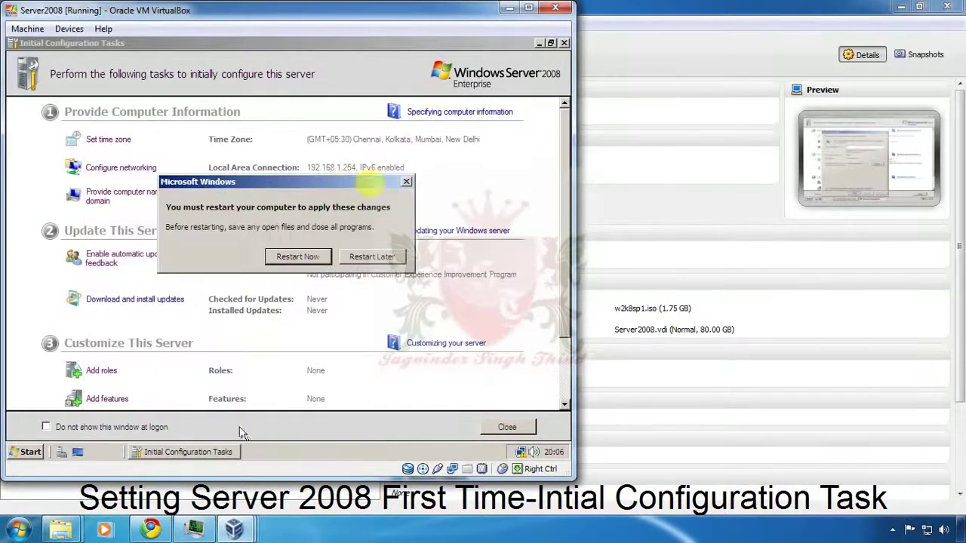
# Step: Choose Restart Now so the guest reboots and applies the Server1 name
pyautogui.click(298, 258)
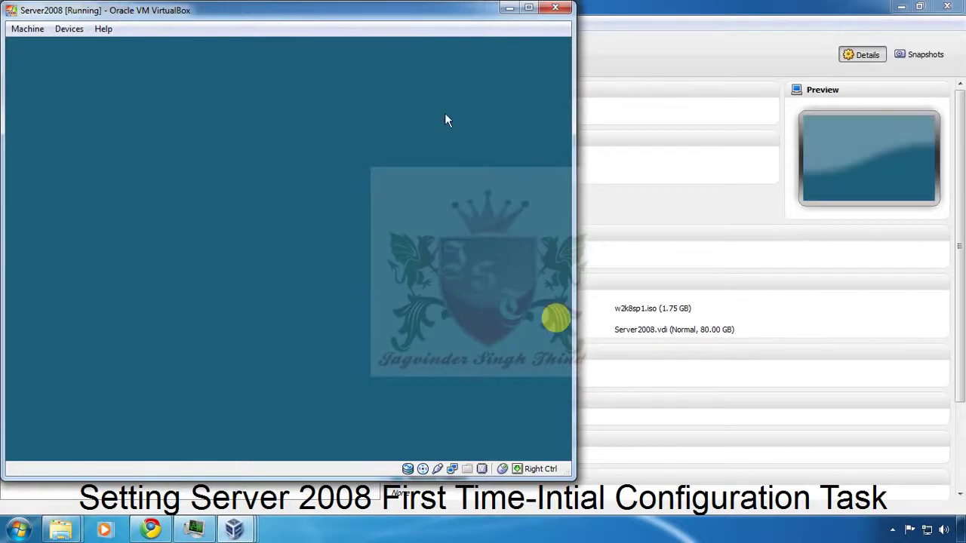